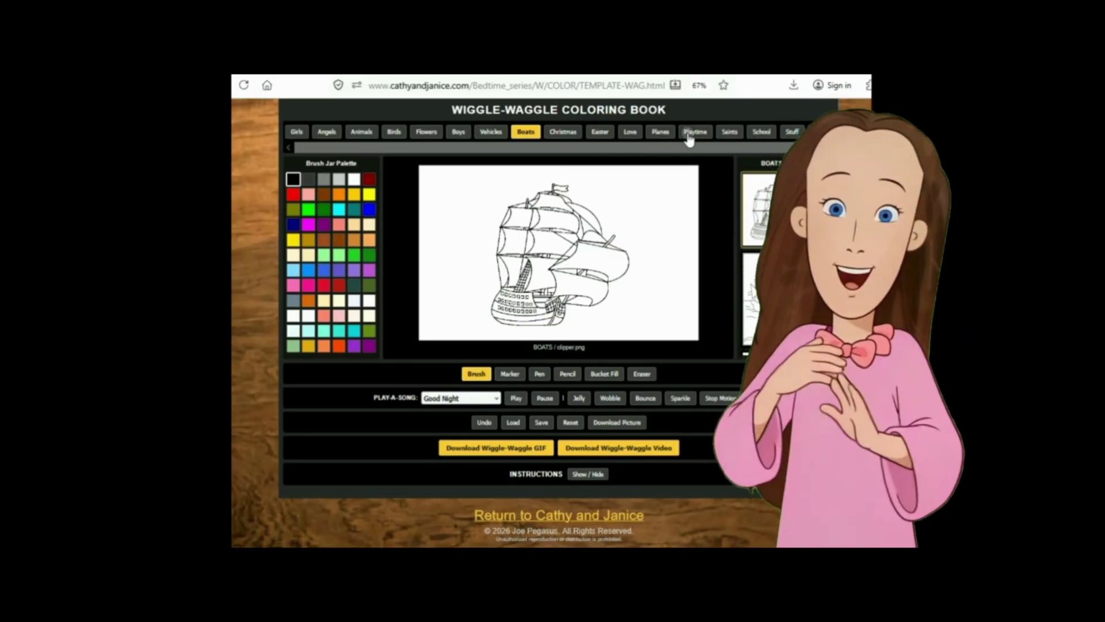
Browse the Playtime, School and Girls categories of the coloring book
{"action": "left_click", "coordinate": [694, 131]}
{"action": "left_click", "coordinate": [760, 131]}
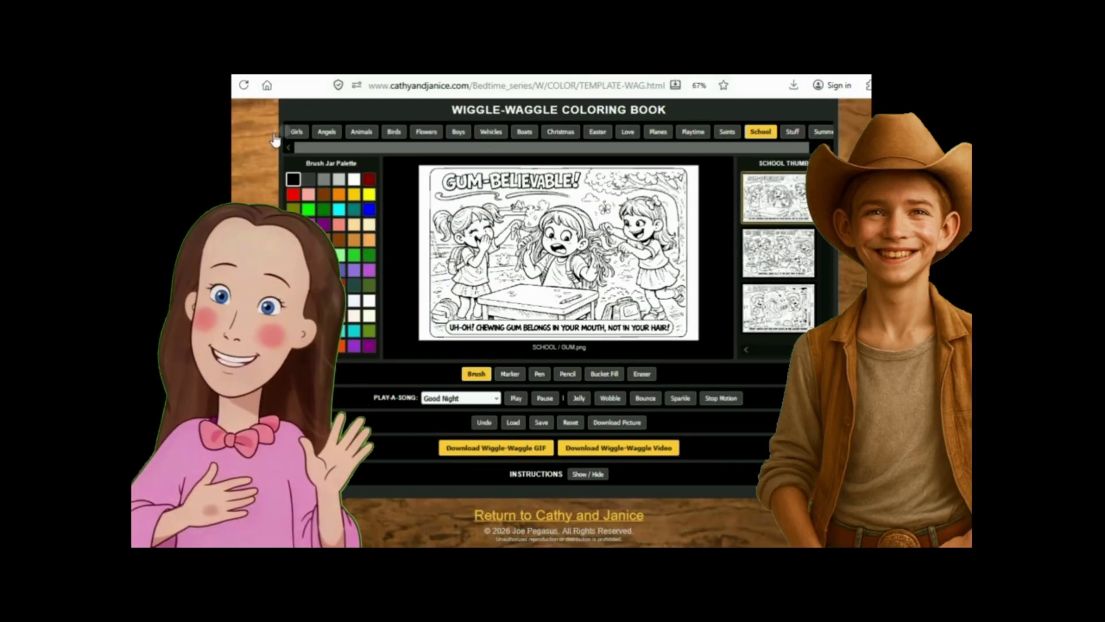
{"action": "left_click", "coordinate": [298, 132]}
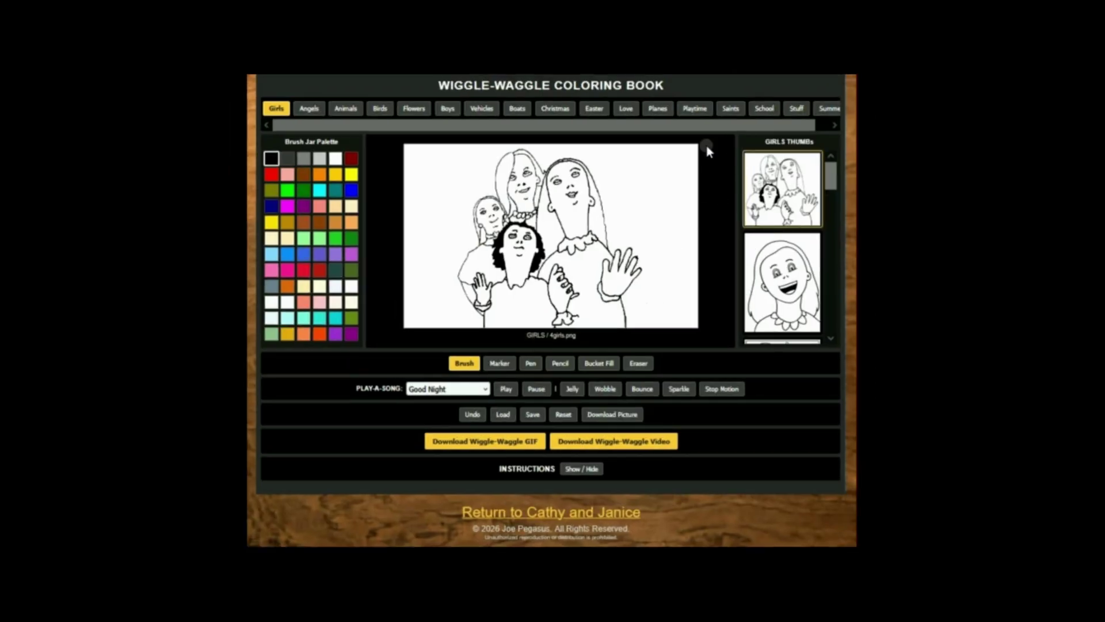
Preview several pictures in the Angels category and load the angel with the mandolin for coloring
{"action": "left_click", "coordinate": [310, 109]}
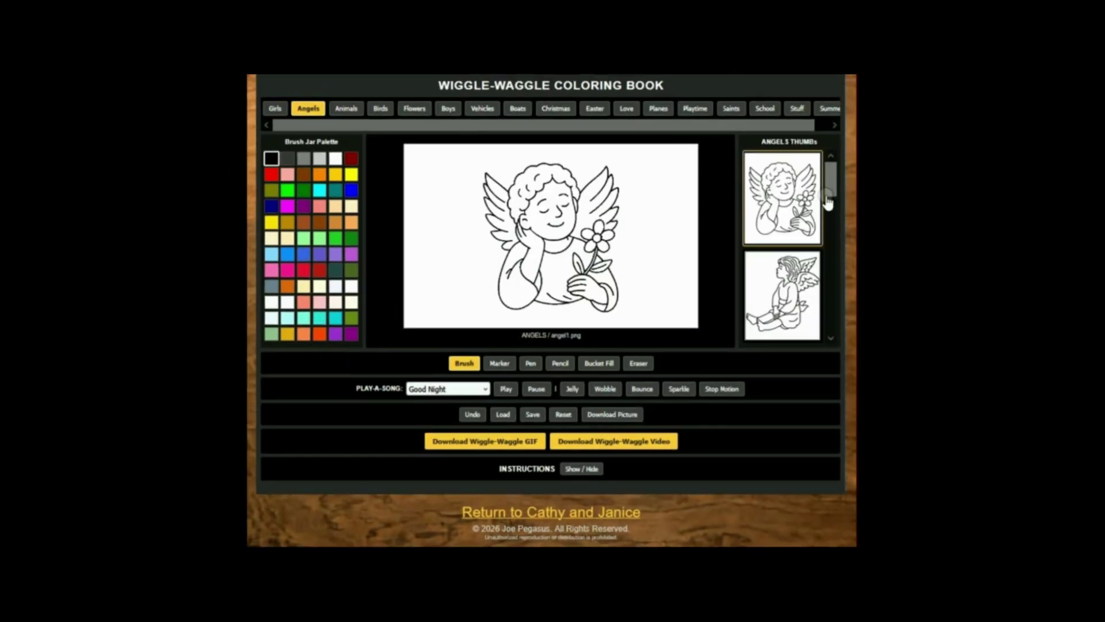
{"action": "left_click", "coordinate": [798, 282]}
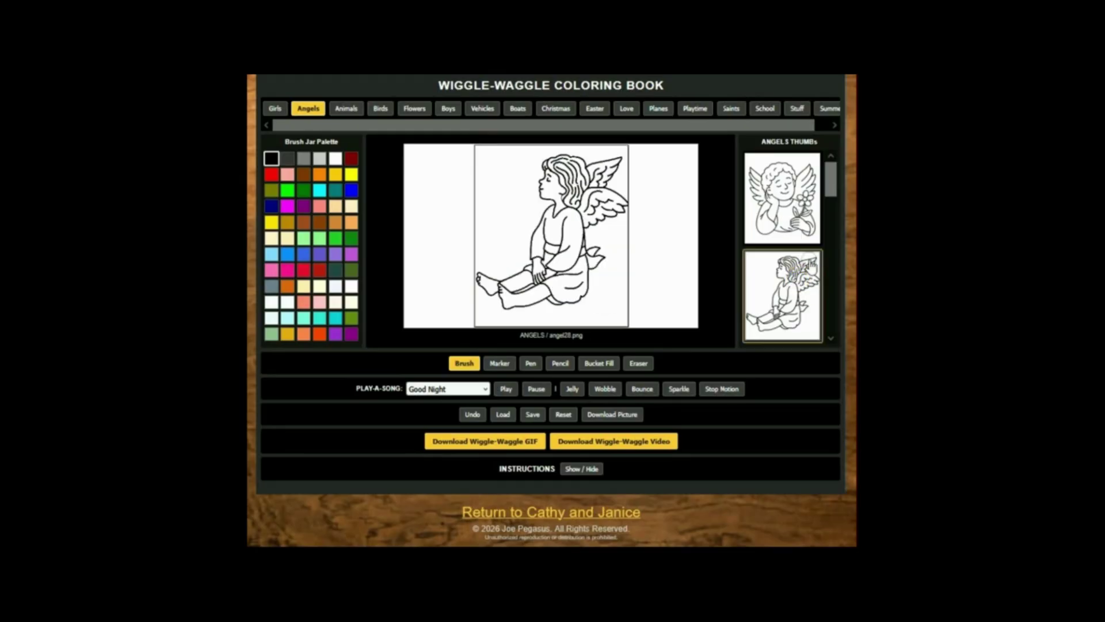
{"action": "left_click", "coordinate": [794, 212]}
{"action": "left_click_drag", "start_coordinate": [834, 181], "coordinate": [830, 271]}
{"action": "left_click", "coordinate": [785, 230]}
{"action": "left_click", "coordinate": [789, 222]}
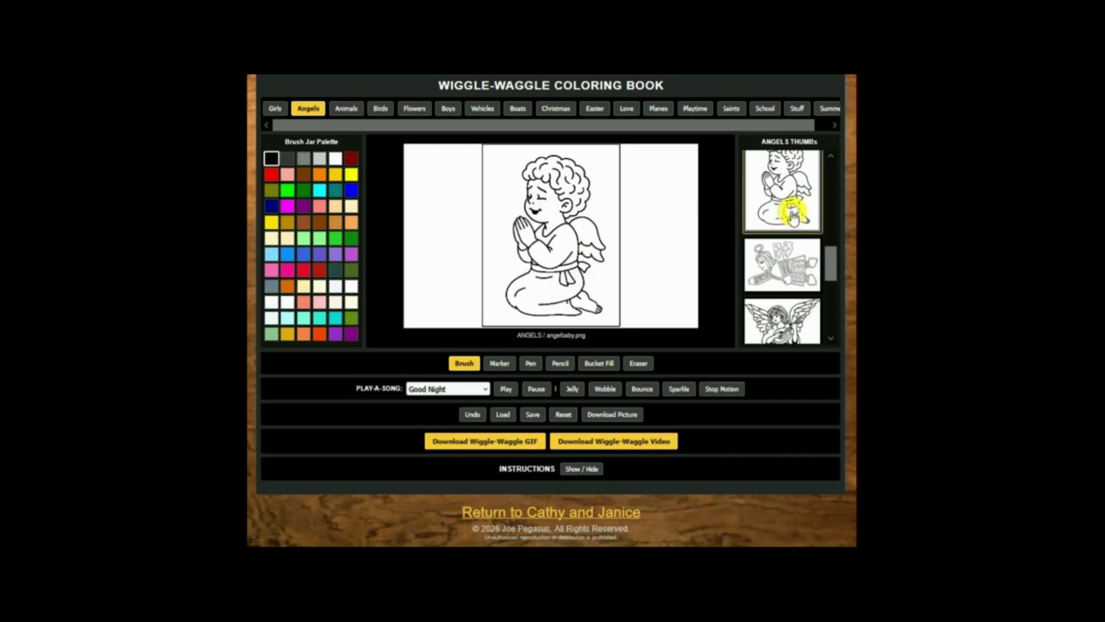
{"action": "left_click", "coordinate": [787, 255]}
{"action": "left_click", "coordinate": [782, 320]}
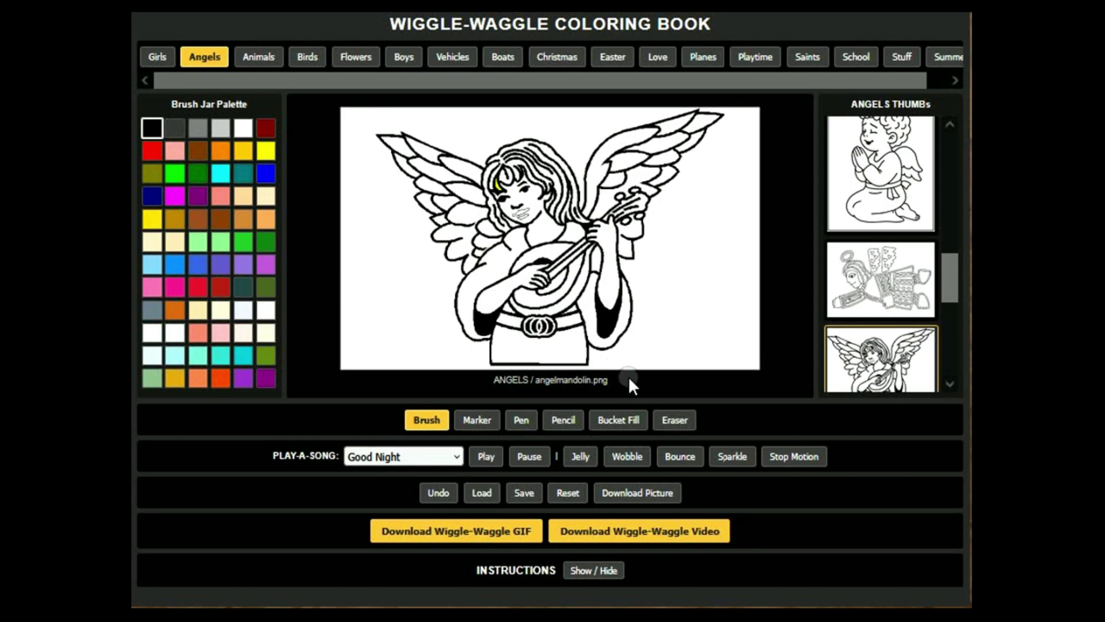
Use Bucket Fill to color the angel's face, neck and both arms in a light peach skin tone
{"action": "left_click", "coordinate": [614, 422]}
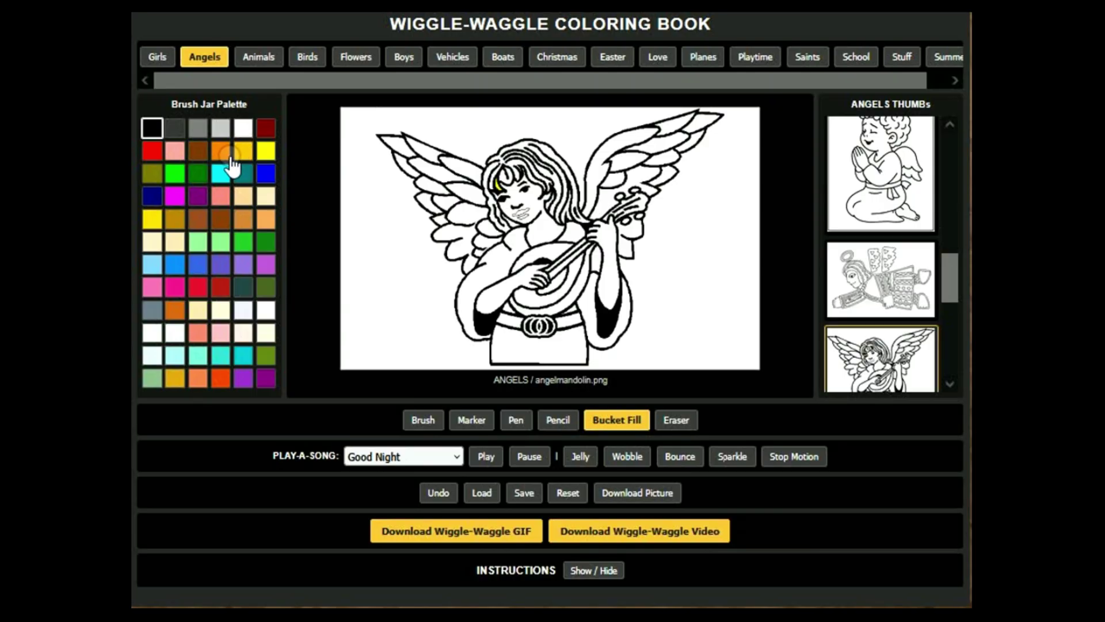
{"action": "left_click", "coordinate": [242, 196]}
{"action": "left_click", "coordinate": [541, 232]}
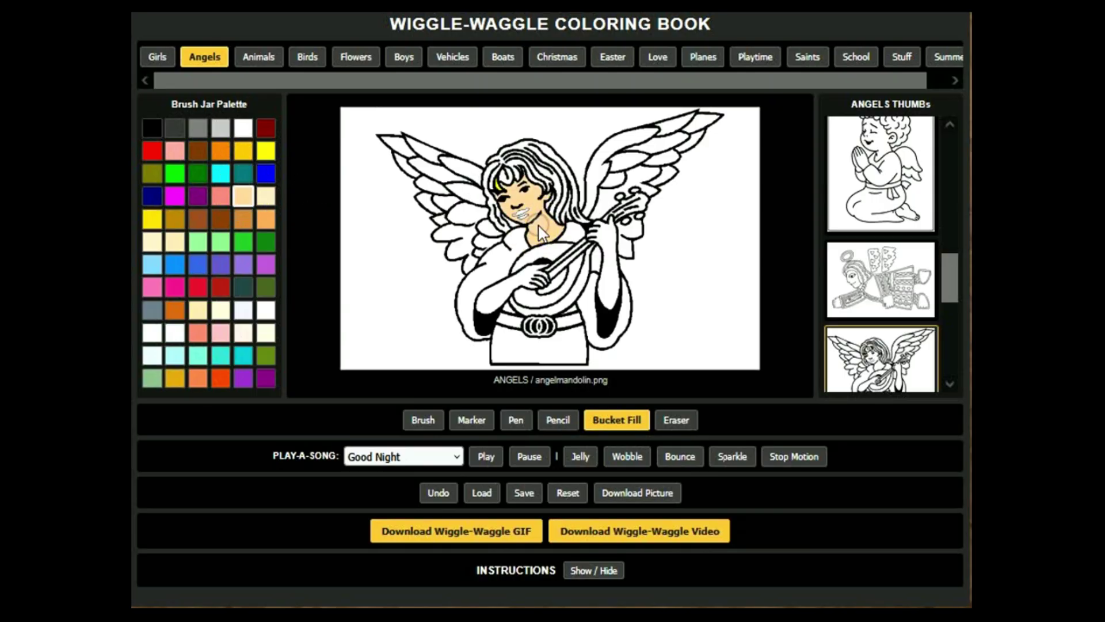
{"action": "left_click", "coordinate": [608, 235]}
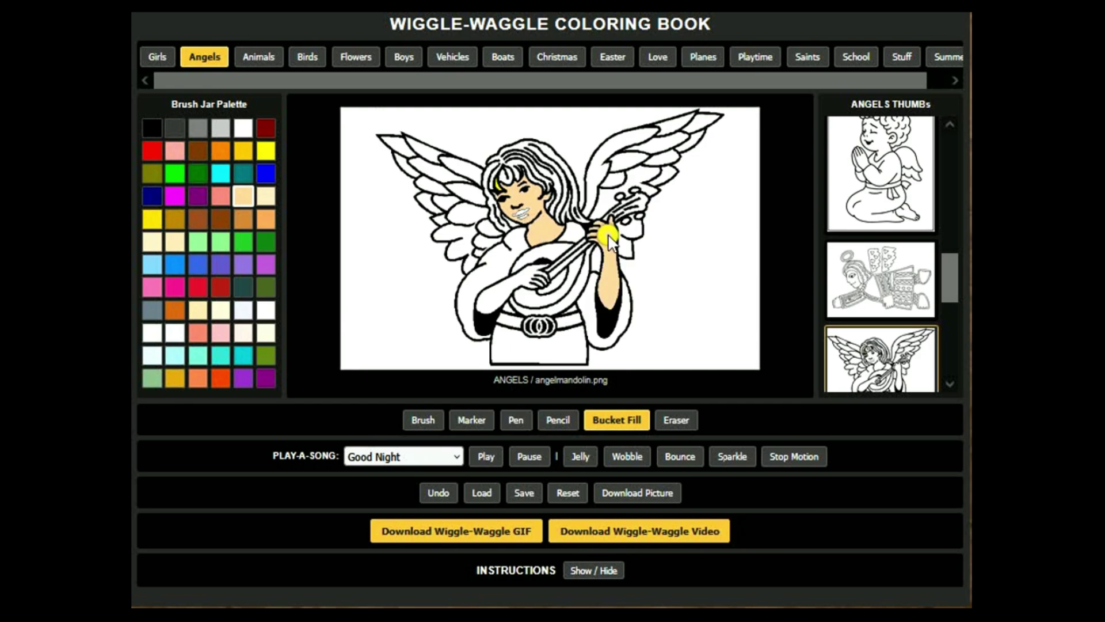
{"action": "left_click", "coordinate": [509, 285]}
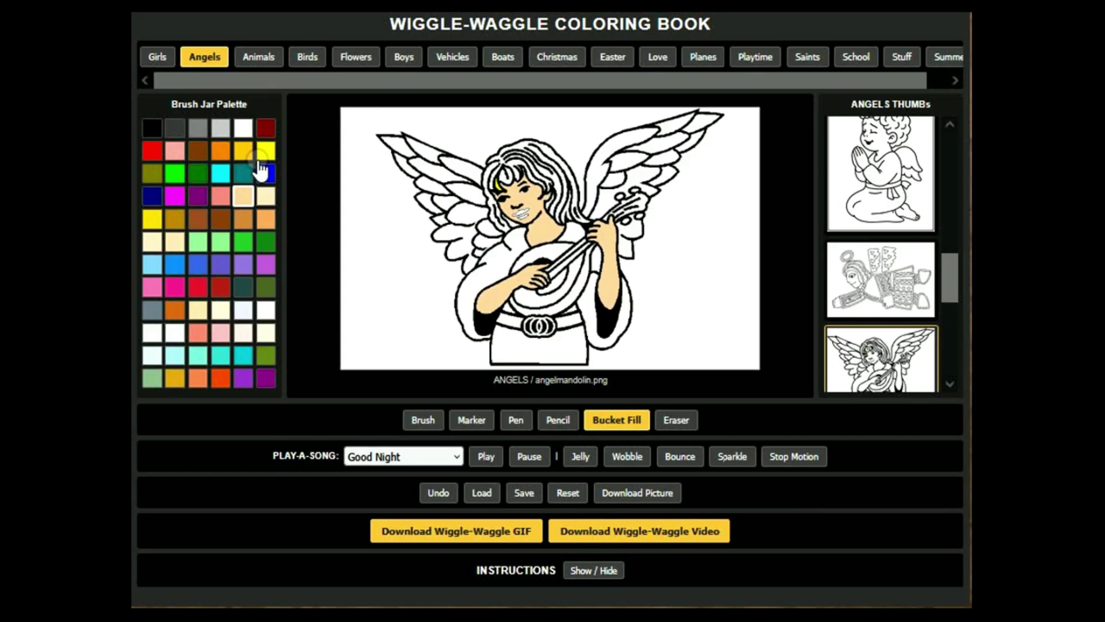
Fill all the sections of the angel's hair with golden yellow
{"action": "left_click", "coordinate": [156, 219]}
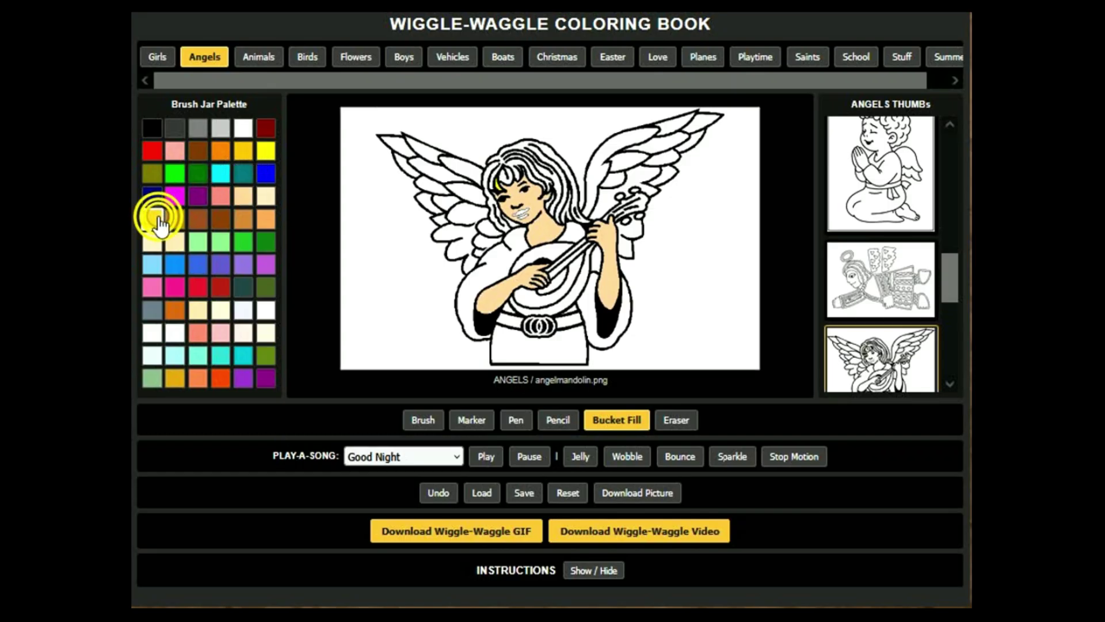
{"action": "left_click", "coordinate": [550, 150]}
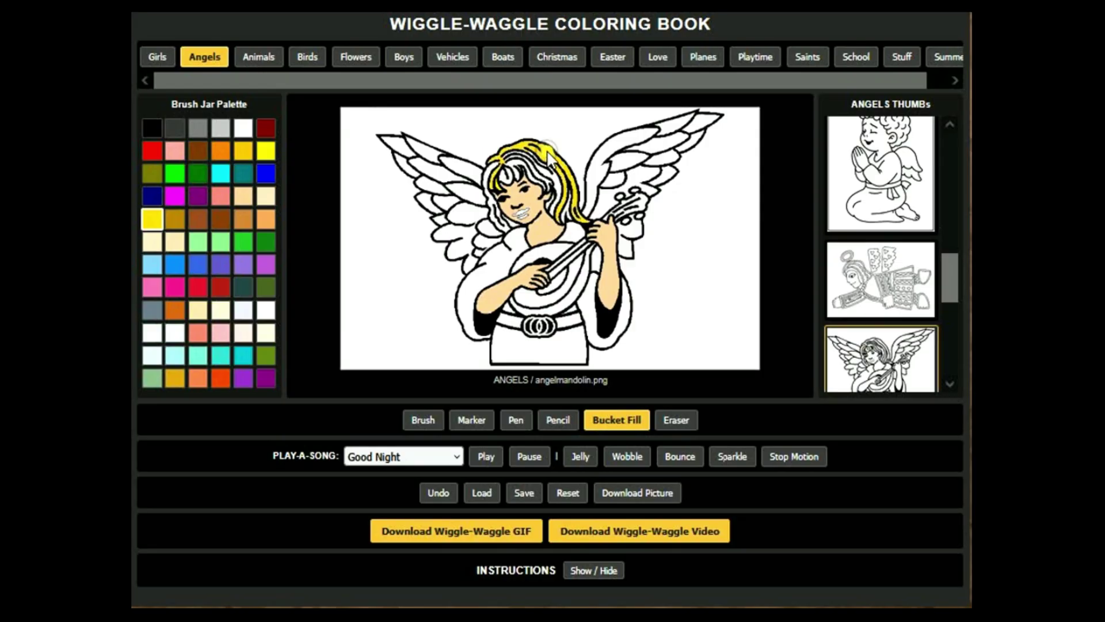
{"action": "left_click", "coordinate": [489, 181]}
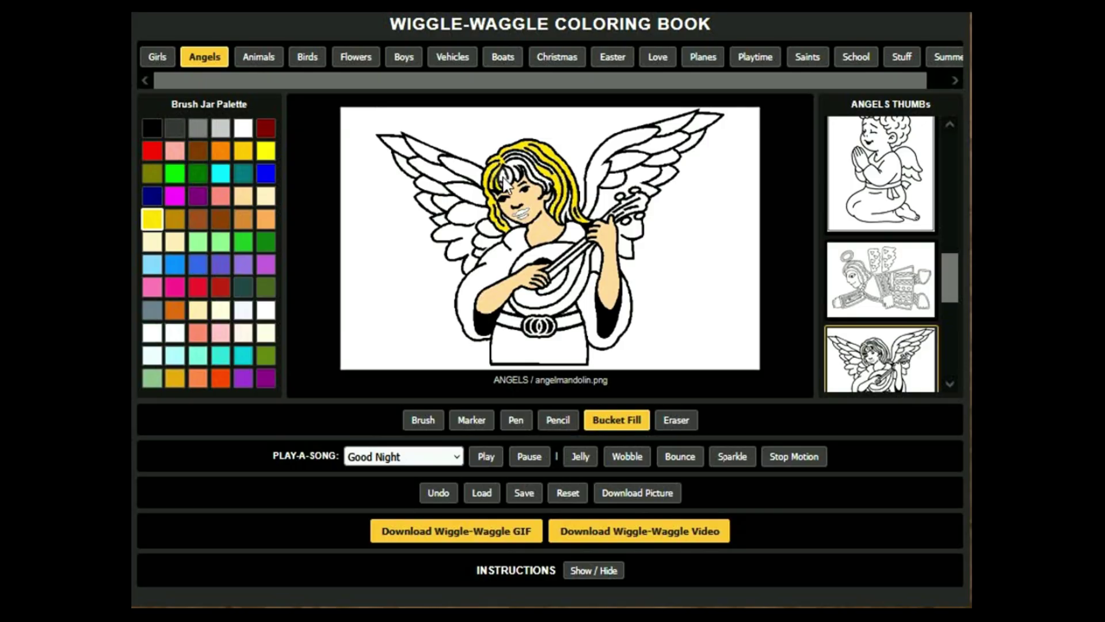
{"action": "left_click", "coordinate": [503, 178]}
{"action": "left_click", "coordinate": [537, 174]}
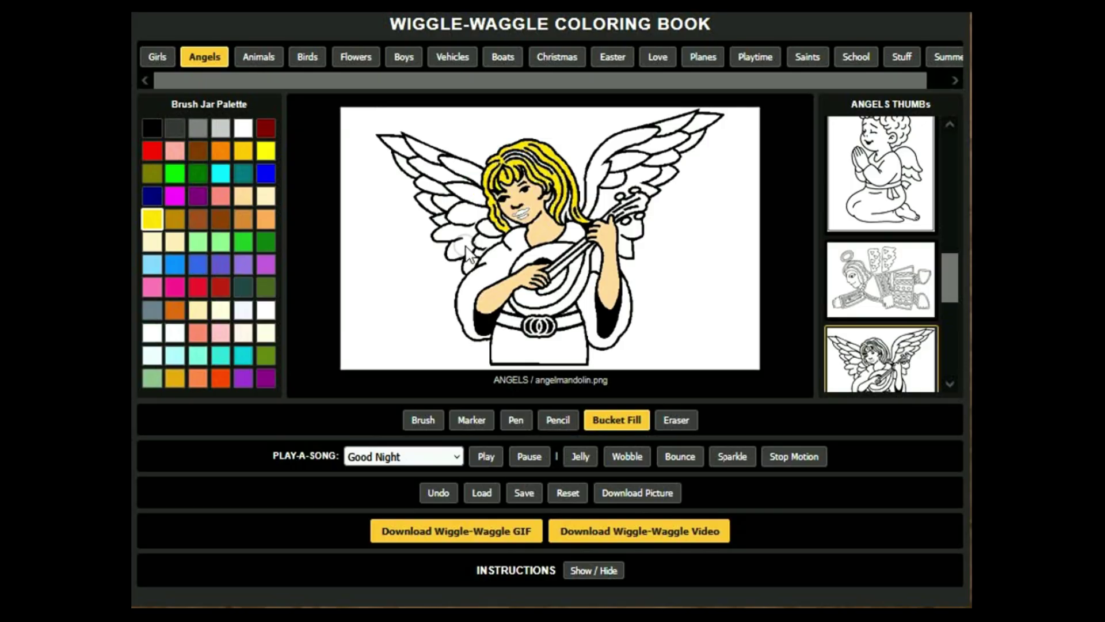
Fill the lips with pale pink and the mandolin with tan on its front and dark brown on its side and head
{"action": "left_click", "coordinate": [220, 332]}
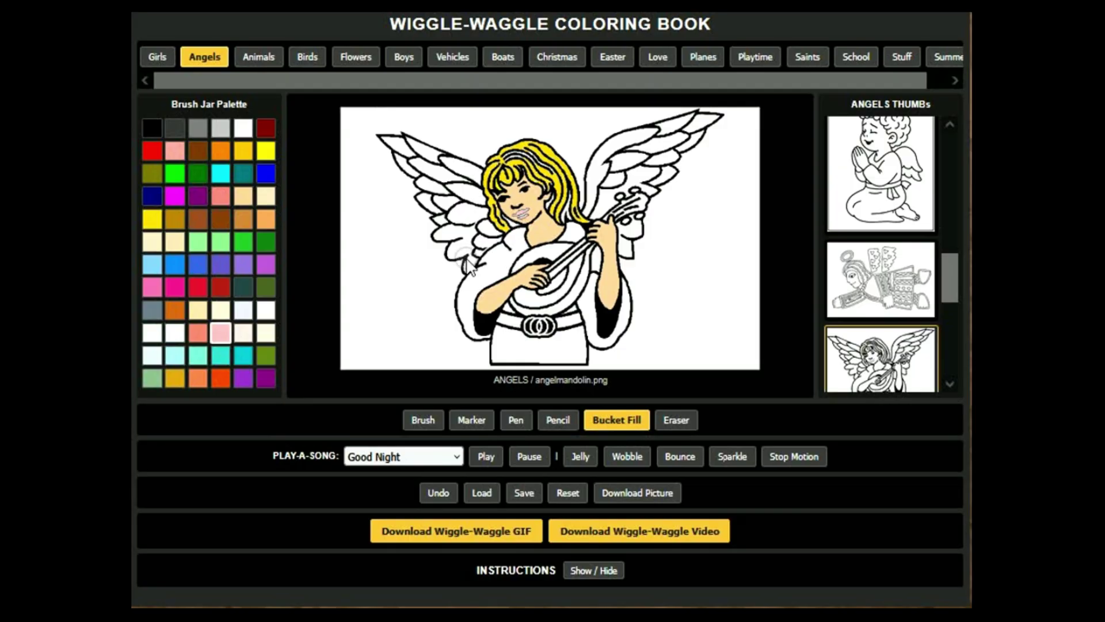
{"action": "left_click", "coordinate": [243, 219]}
{"action": "left_click", "coordinate": [575, 281]}
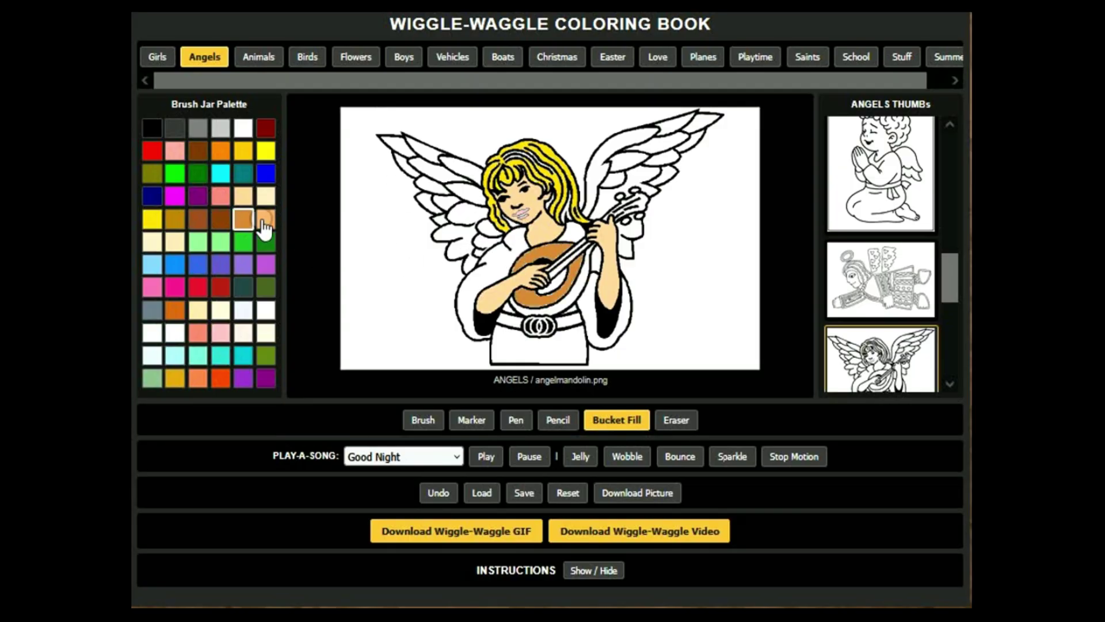
{"action": "left_click", "coordinate": [221, 222]}
{"action": "left_click", "coordinate": [579, 294]}
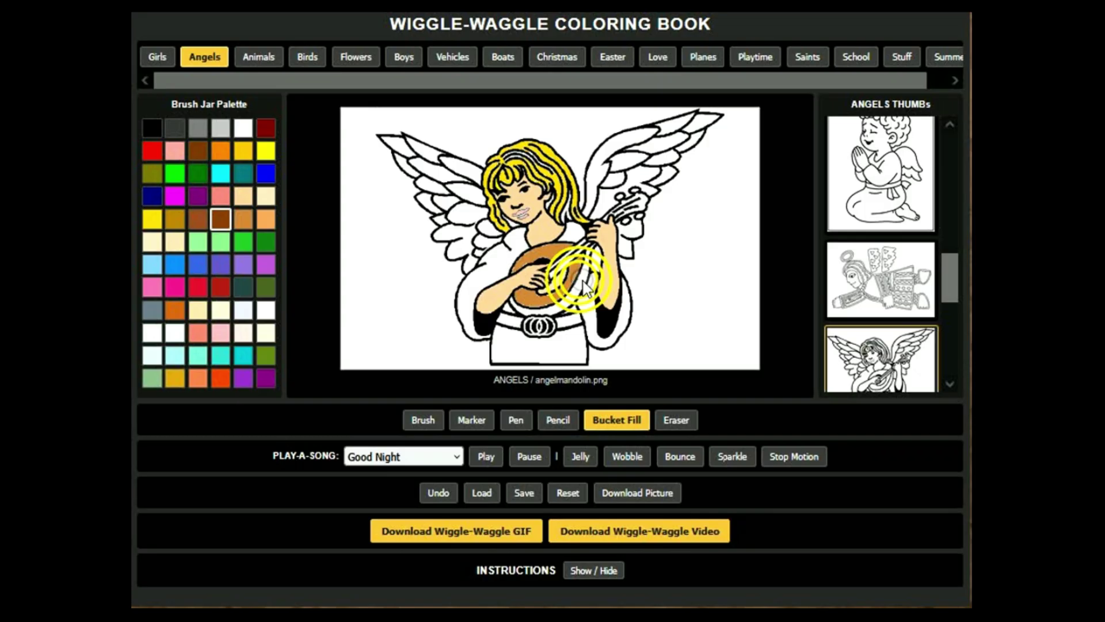
{"action": "left_click", "coordinate": [625, 211]}
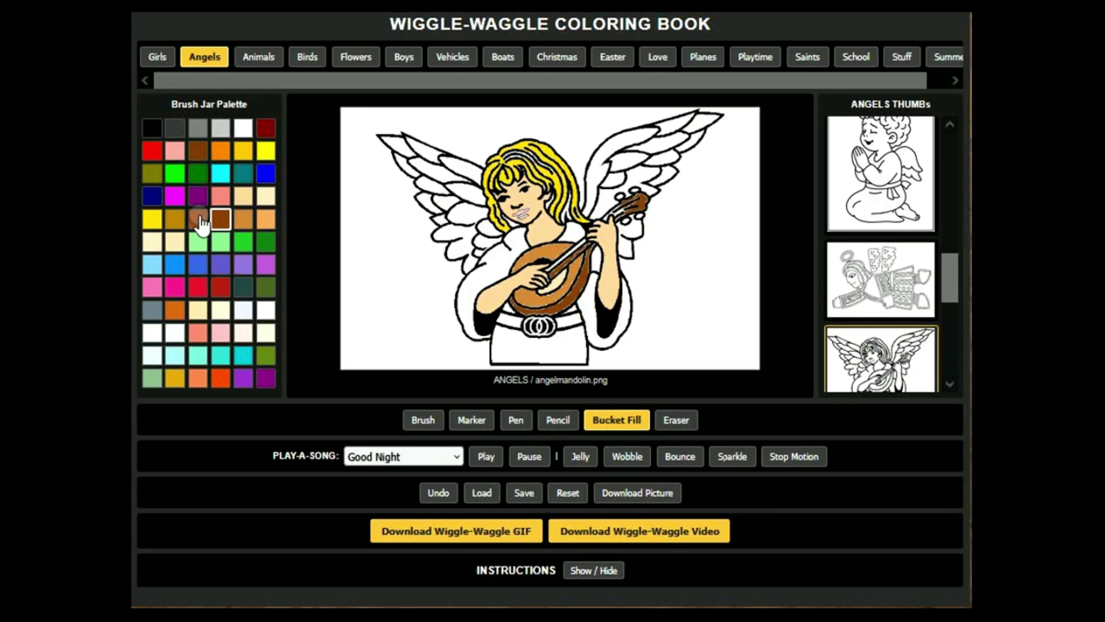
Fill the mandolin's neck and the angel's belt with dark golden brown
{"action": "left_click", "coordinate": [175, 219]}
{"action": "left_click", "coordinate": [580, 249]}
{"action": "left_click", "coordinate": [567, 329]}
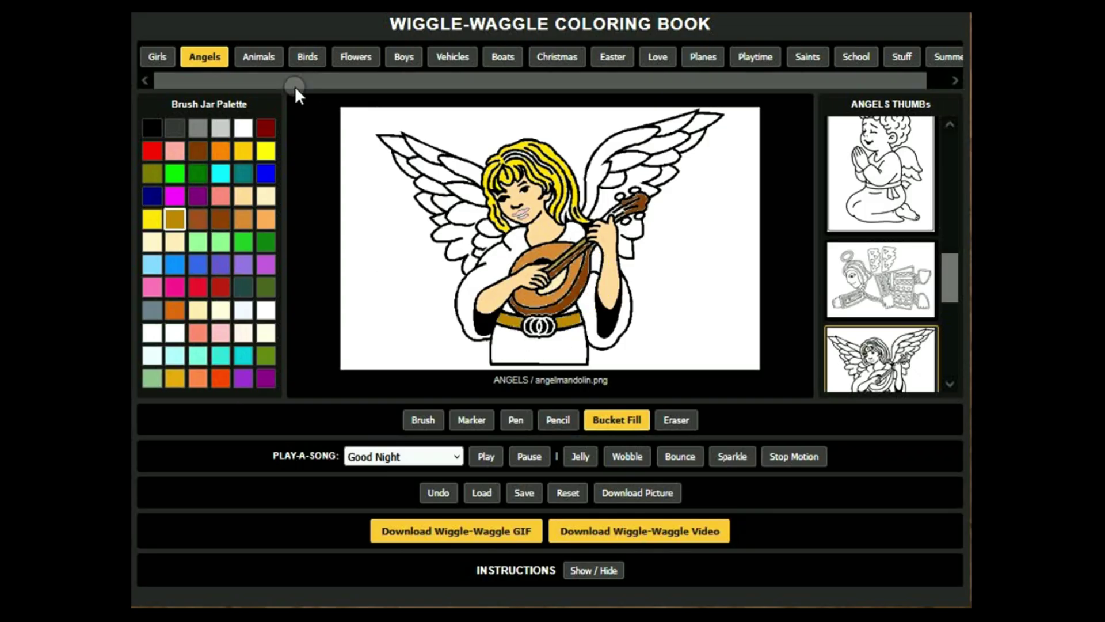
Fill the angel's robe with off-white and the picture's background with light sky blue
{"action": "left_click", "coordinate": [175, 332]}
{"action": "left_click", "coordinate": [505, 262]}
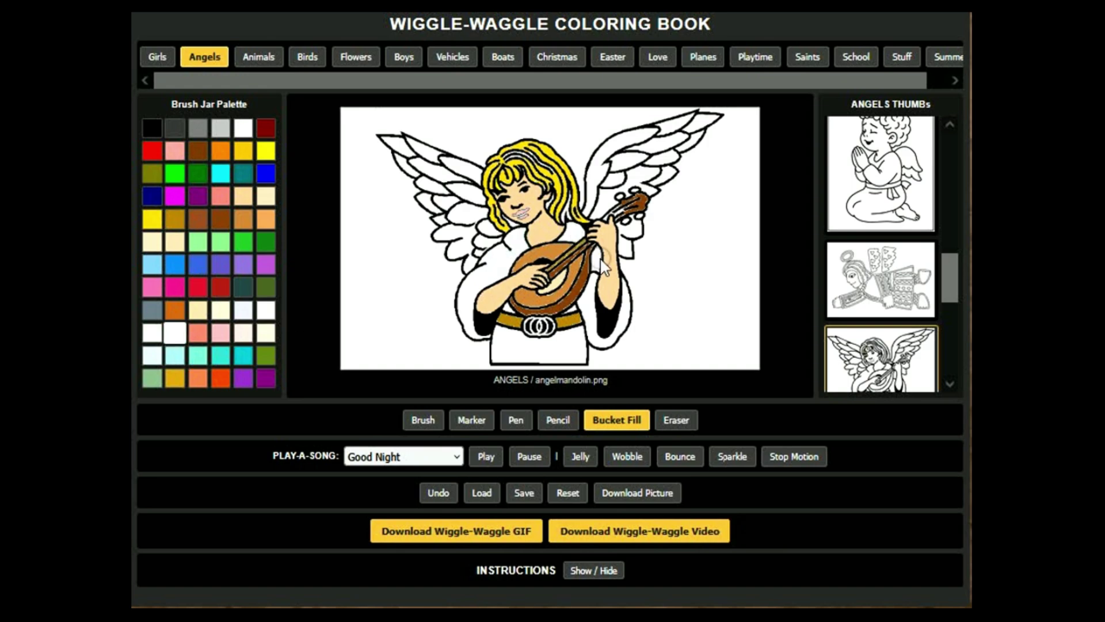
{"action": "left_click", "coordinate": [166, 263]}
{"action": "left_click", "coordinate": [405, 228]}
Draw a bright blue scribble with the Brush on the background beside the angel
{"action": "left_click", "coordinate": [423, 416]}
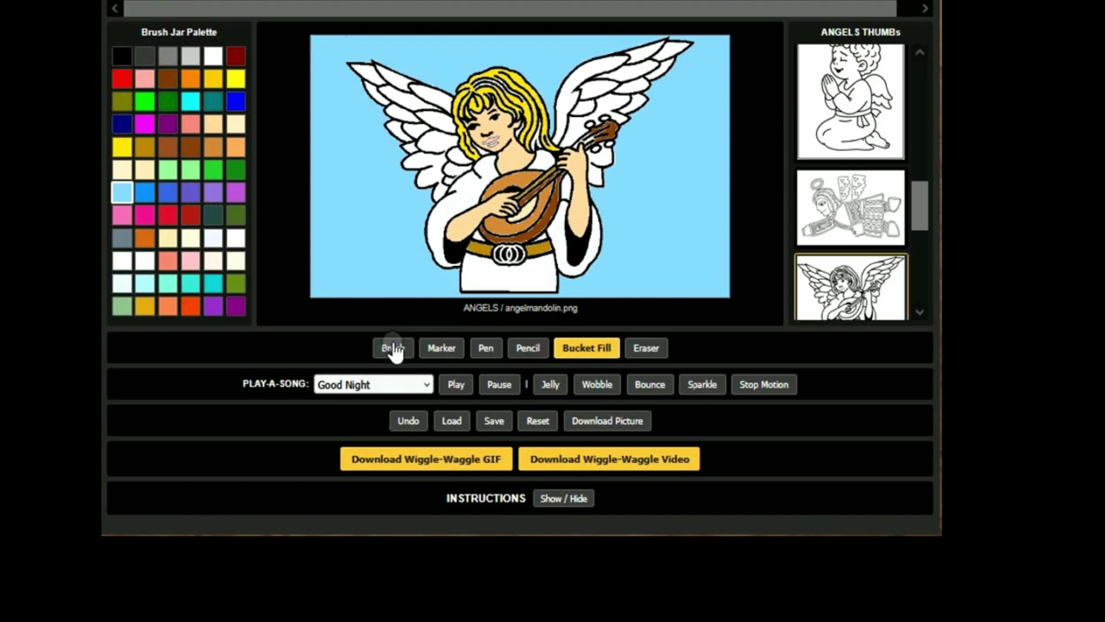
{"action": "left_click", "coordinate": [395, 348]}
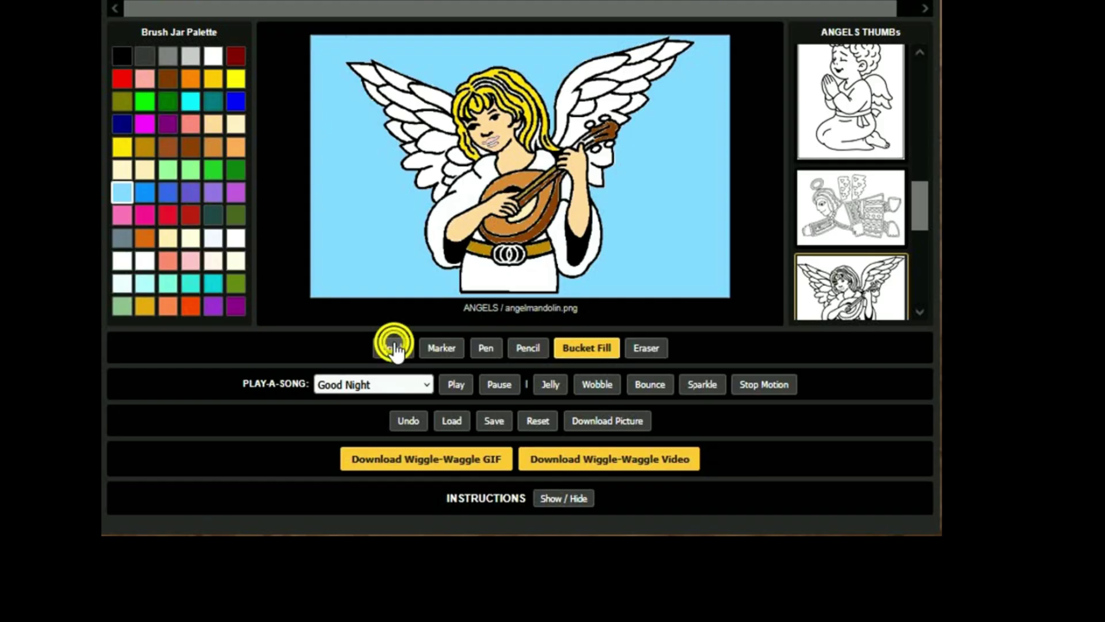
{"action": "left_click", "coordinate": [236, 102]}
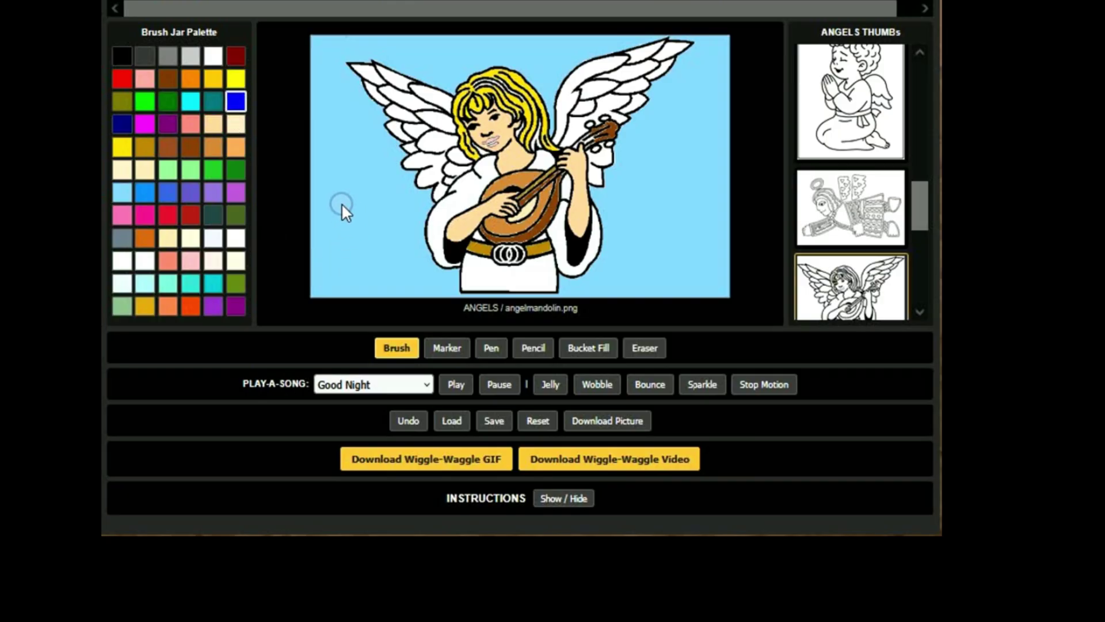
{"action": "left_click_drag", "start_coordinate": [344, 195], "coordinate": [339, 253]}
Add blue sample scribbles with the Marker, Pen and Pencil below the brush scribble
{"action": "left_click", "coordinate": [444, 349]}
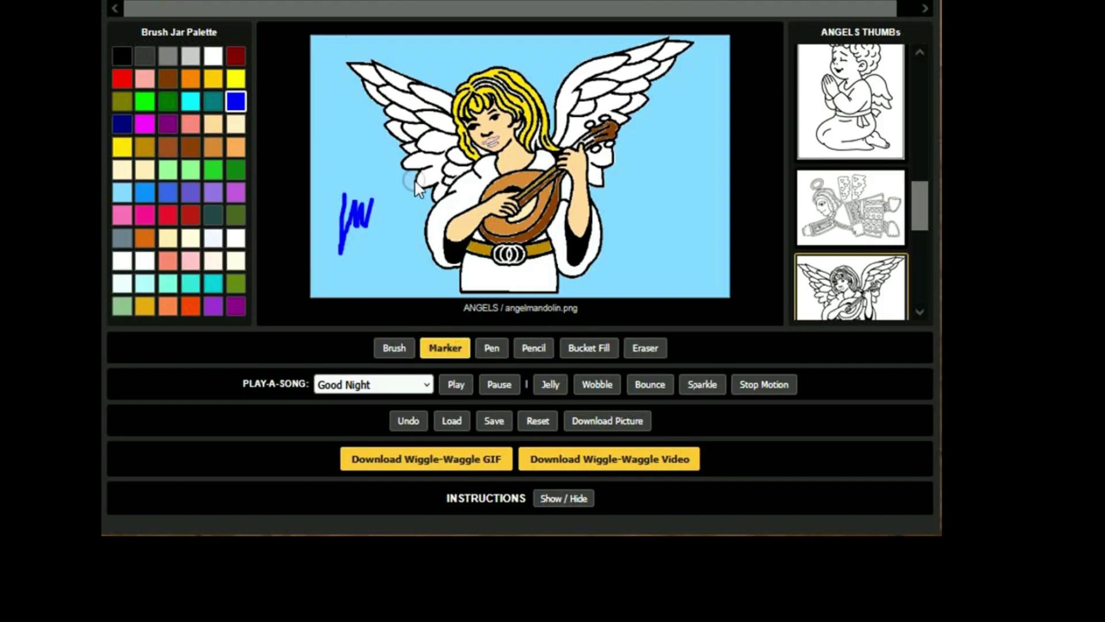
{"action": "mouse_move", "coordinate": [376, 240]}
{"action": "left_mouse_down"}
{"action": "mouse_move", "coordinate": [376, 266]}
{"action": "mouse_move", "coordinate": [388, 240]}
{"action": "left_mouse_up"}
{"action": "left_click", "coordinate": [491, 348]}
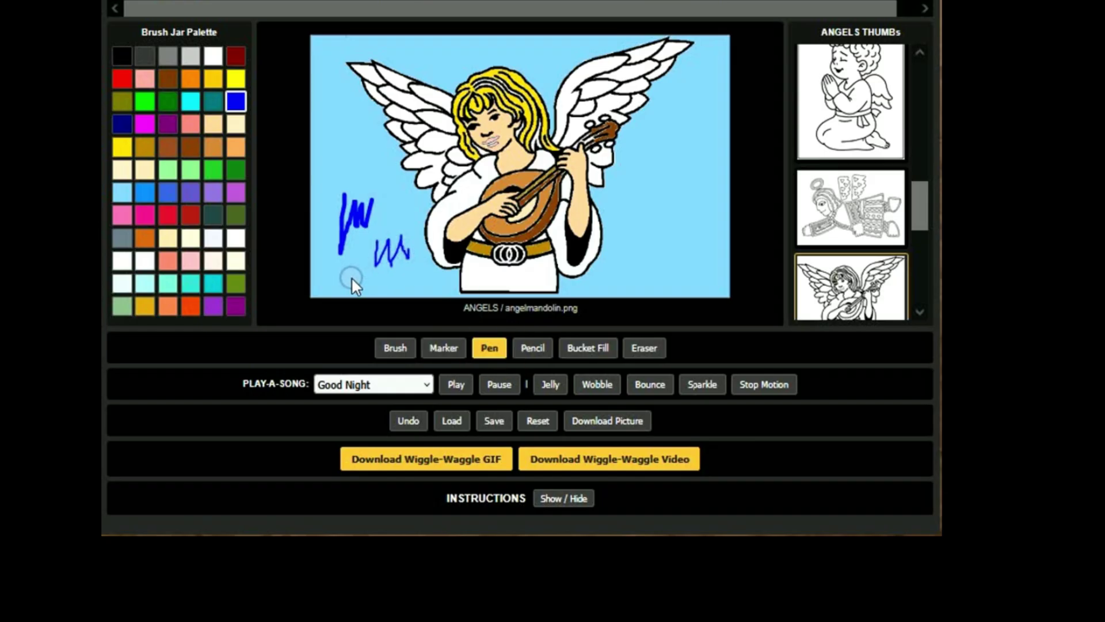
{"action": "left_click_drag", "start_coordinate": [338, 282], "coordinate": [352, 265]}
{"action": "left_click", "coordinate": [533, 348]}
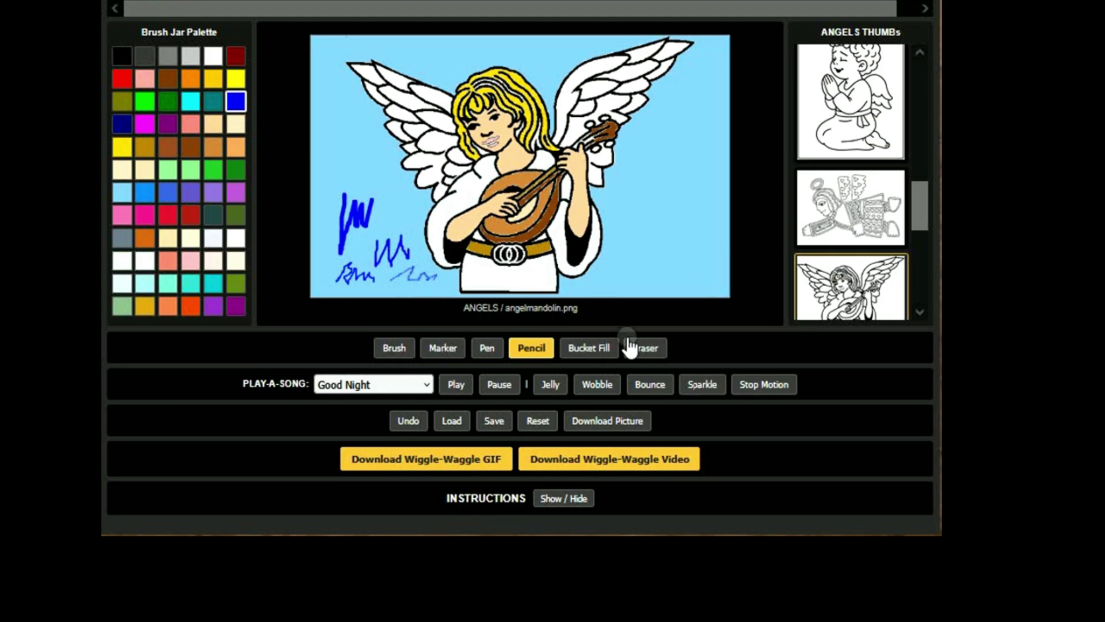
Try Bucket Fill with blue on part of the angel's robe and undo the fill
{"action": "left_click", "coordinate": [601, 349]}
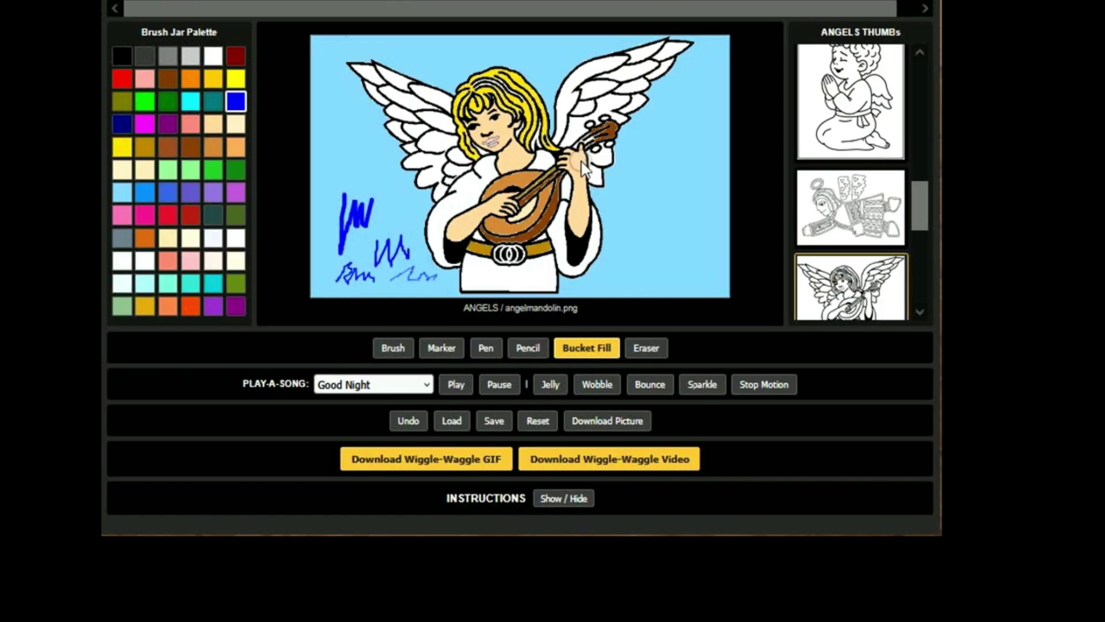
{"action": "left_click", "coordinate": [544, 161]}
{"action": "left_click", "coordinate": [408, 421]}
Erase the upper part of the thick blue brush scribble
{"action": "left_click", "coordinate": [645, 349]}
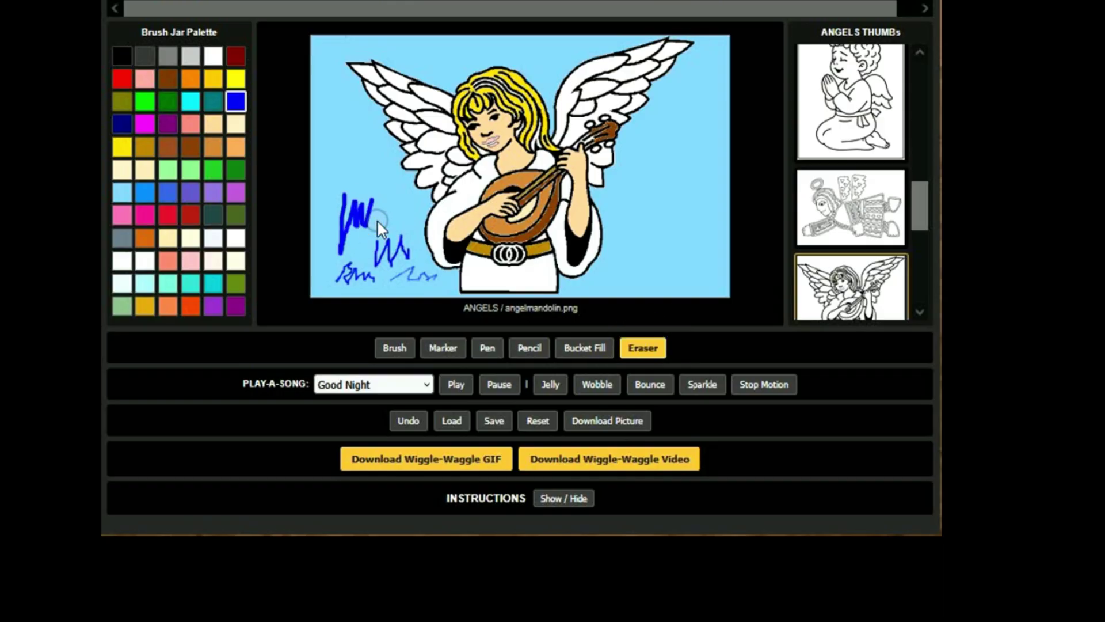
{"action": "mouse_move", "coordinate": [376, 220]}
{"action": "left_mouse_down"}
{"action": "mouse_move", "coordinate": [331, 216]}
{"action": "mouse_move", "coordinate": [373, 218]}
{"action": "mouse_move", "coordinate": [340, 201]}
{"action": "mouse_move", "coordinate": [376, 208]}
{"action": "mouse_move", "coordinate": [338, 226]}
{"action": "mouse_move", "coordinate": [371, 235]}
{"action": "left_mouse_up"}
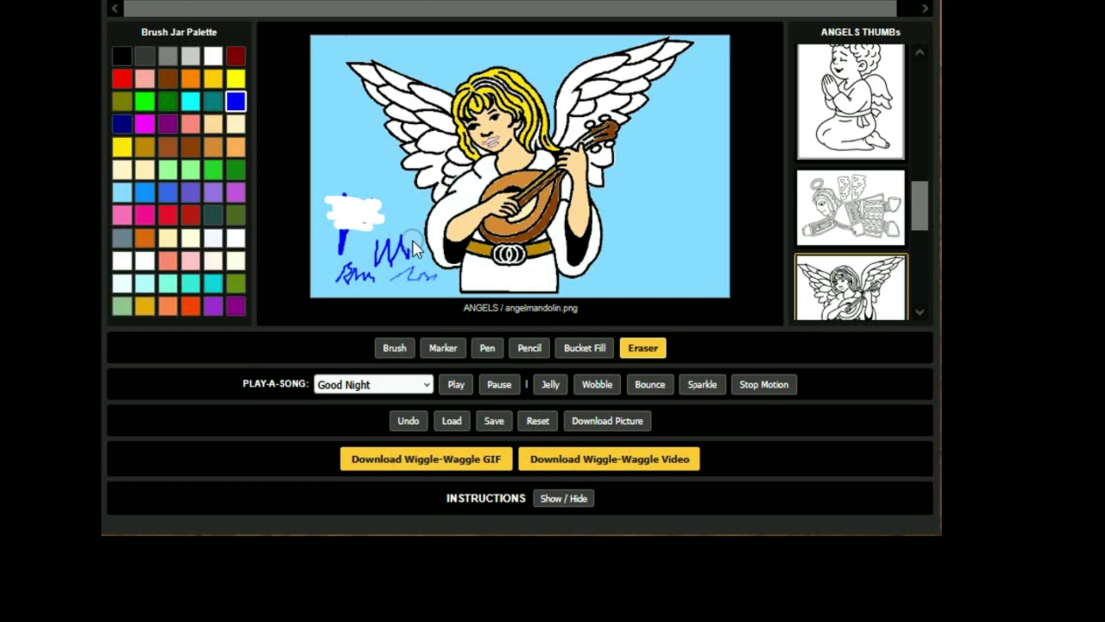
Fill the erased patch with aquamarine, turquoise and dark turquoise in turn, ending with the background's light sky blue
{"action": "left_click", "coordinate": [593, 347]}
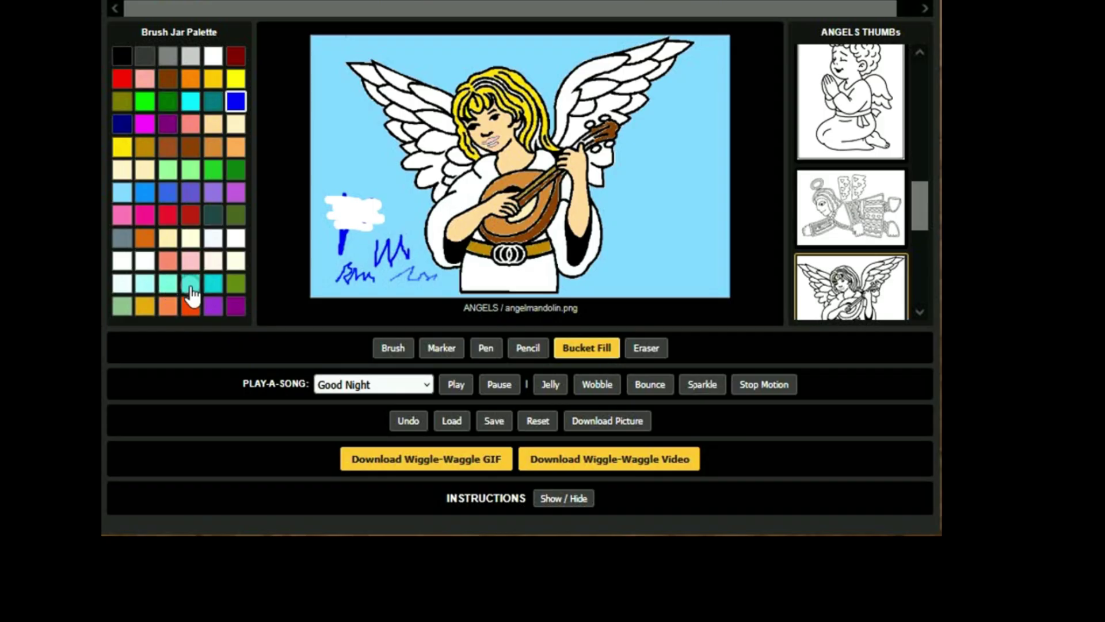
{"action": "left_click", "coordinate": [168, 285]}
{"action": "left_click", "coordinate": [364, 213]}
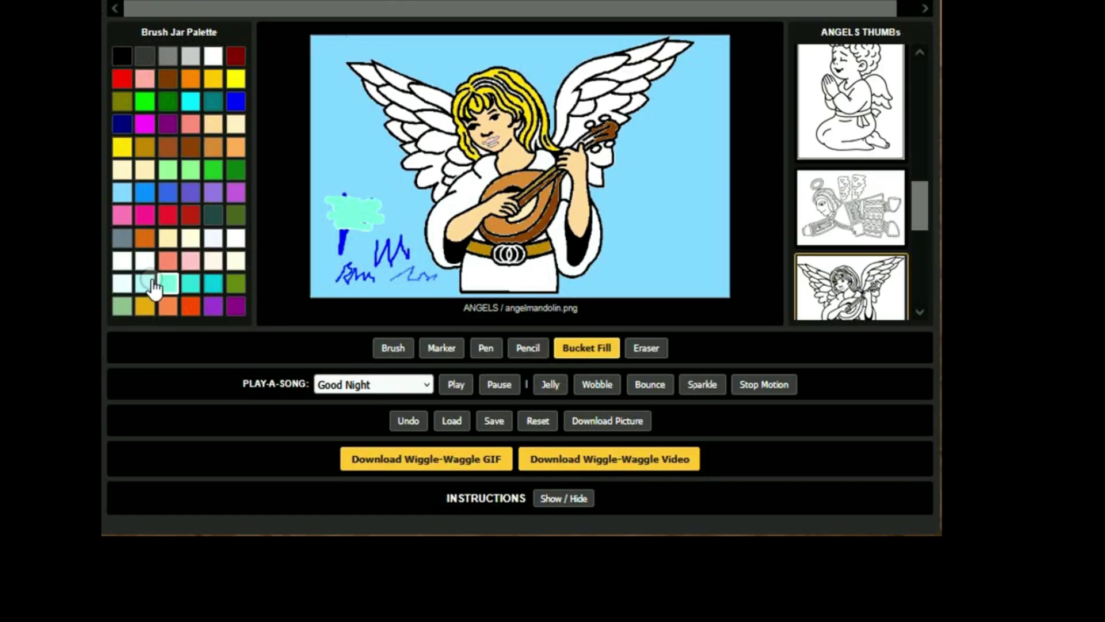
{"action": "left_click", "coordinate": [190, 283]}
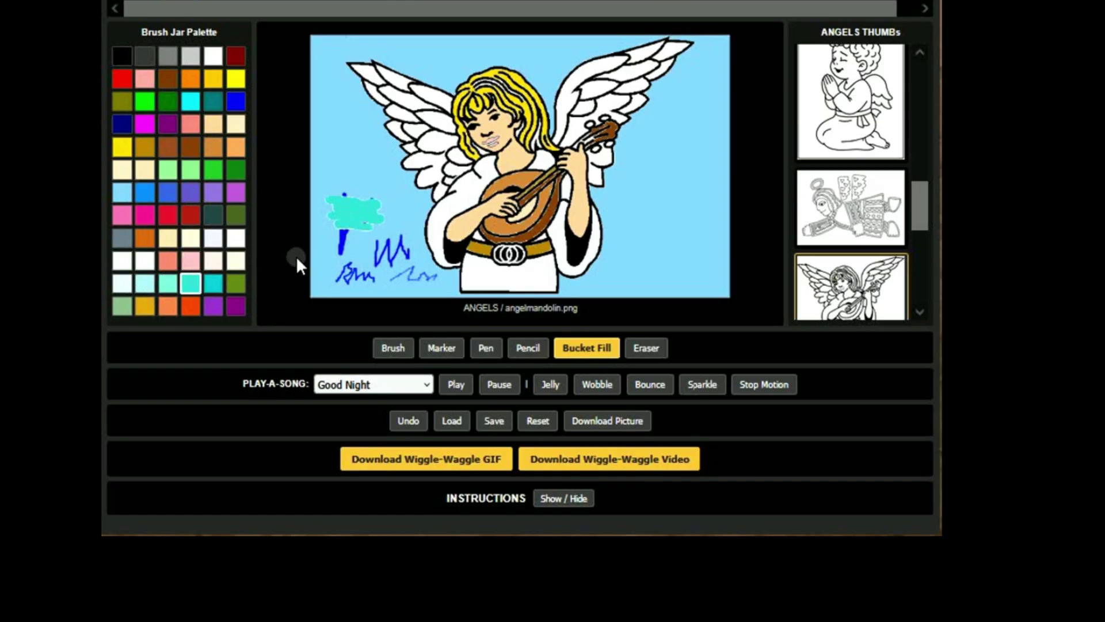
{"action": "left_click", "coordinate": [214, 284]}
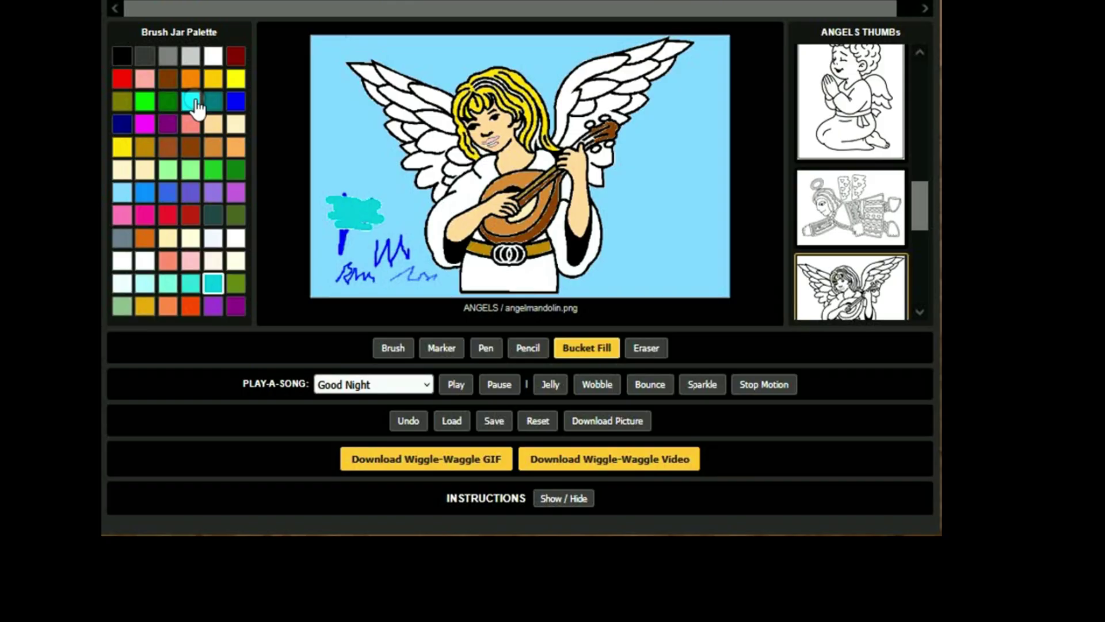
{"action": "left_click", "coordinate": [122, 193]}
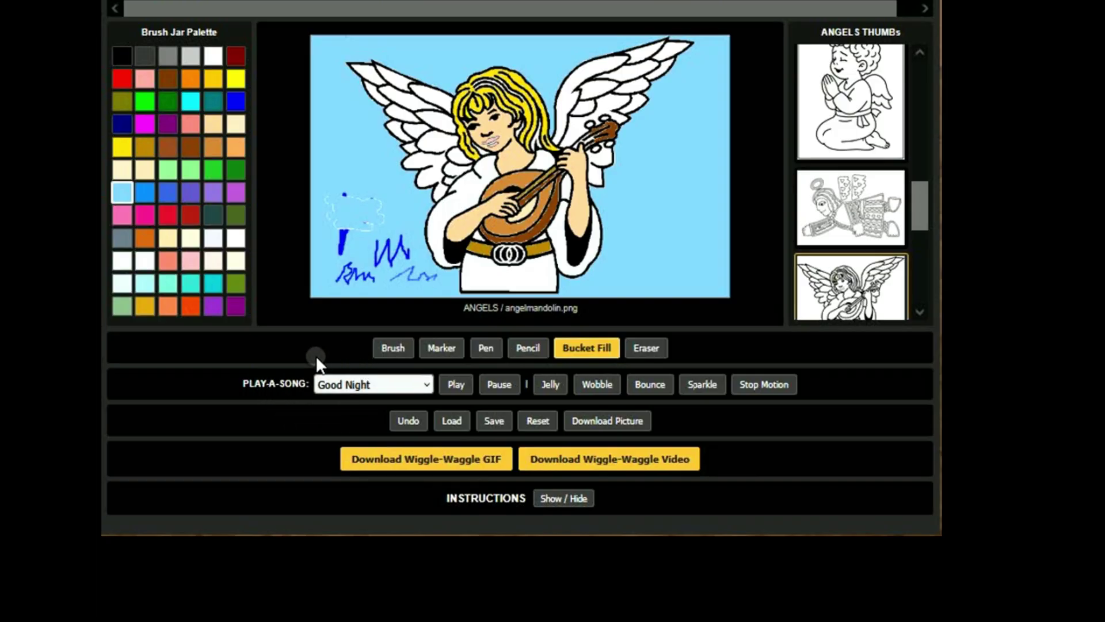
Choose the song Candy Sky for the picture, play it and pause it
{"action": "left_click", "coordinate": [424, 382]}
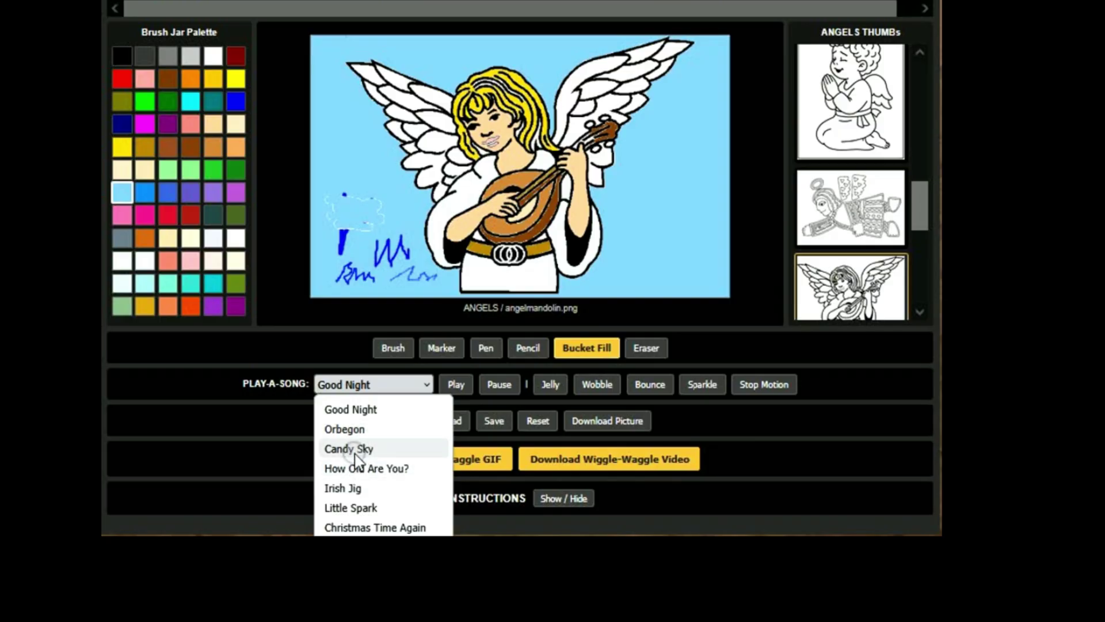
{"action": "left_click", "coordinate": [351, 448]}
{"action": "left_click", "coordinate": [453, 385]}
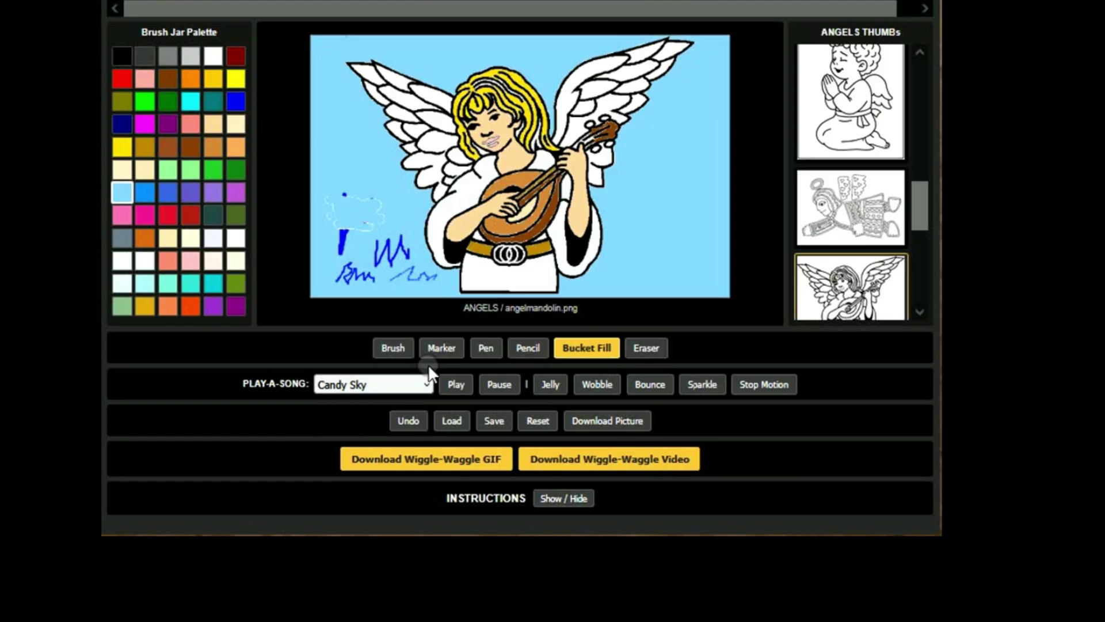
{"action": "left_click", "coordinate": [495, 386]}
Preview the Jelly, Wobble, Bounce and Sparkle effects on the angel picture in turn, ending with the motion stopped
{"action": "left_click", "coordinate": [550, 386]}
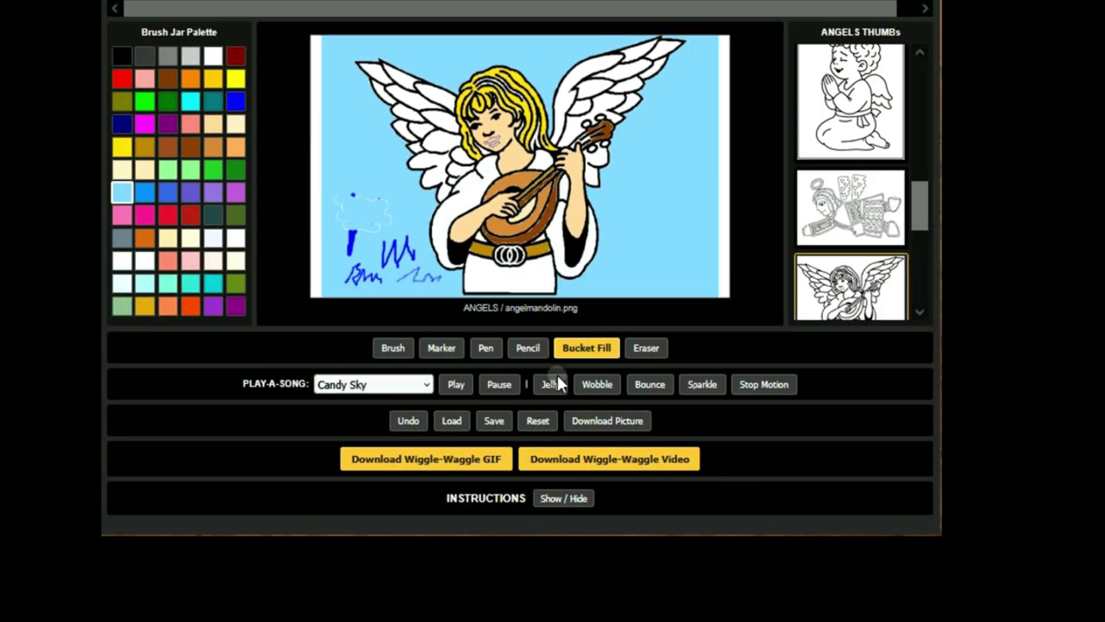
{"action": "left_click", "coordinate": [598, 388]}
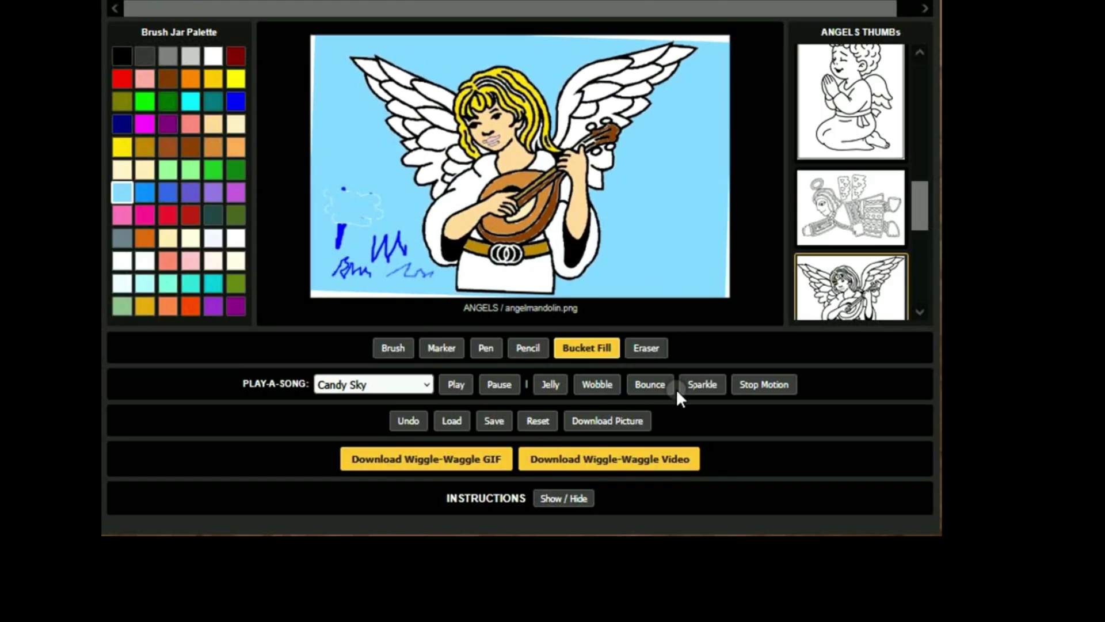
{"action": "left_click", "coordinate": [657, 394]}
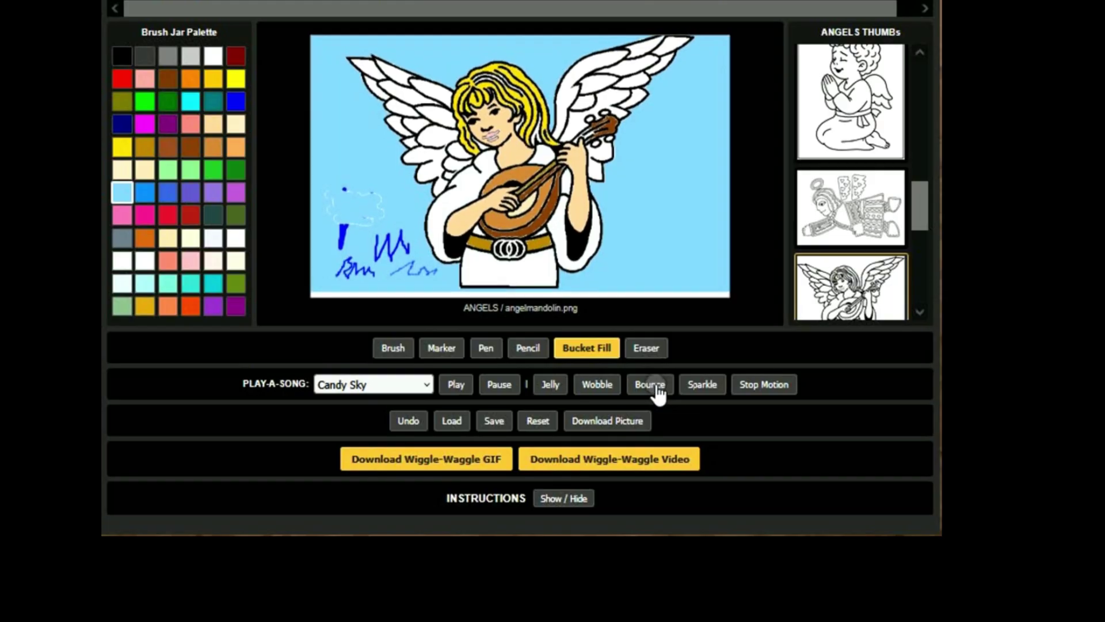
{"action": "left_click", "coordinate": [704, 390]}
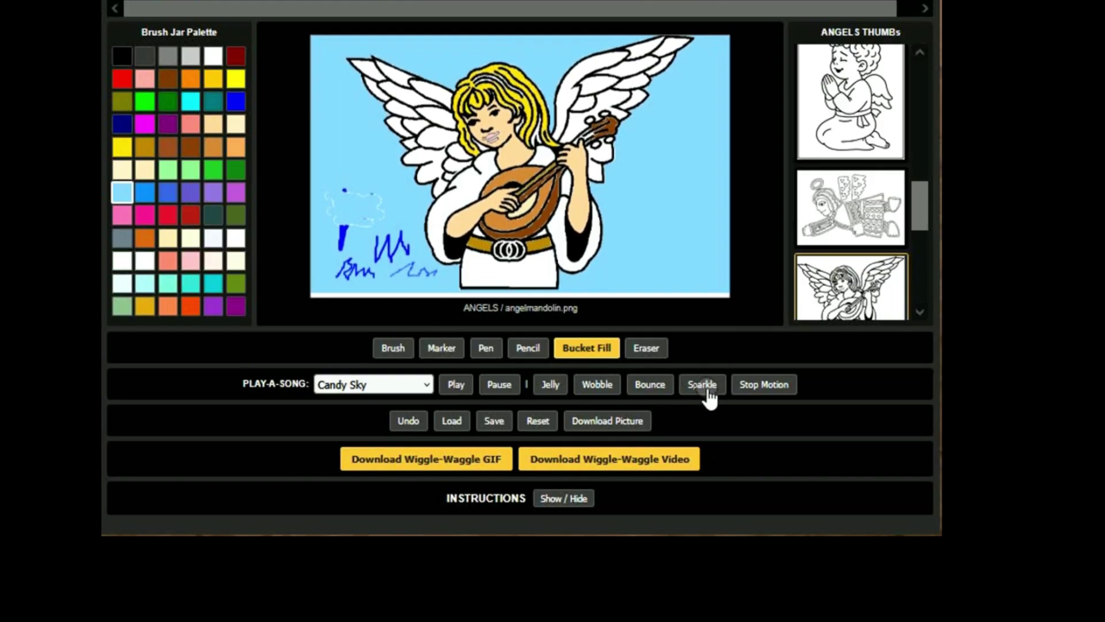
{"action": "left_click", "coordinate": [706, 382]}
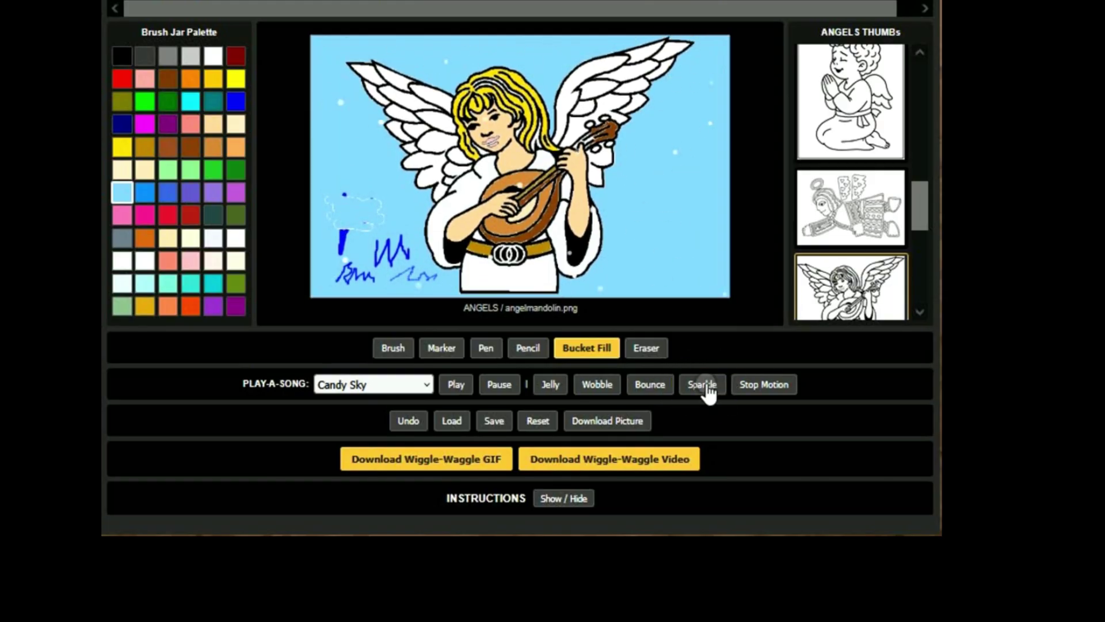
{"action": "left_click", "coordinate": [770, 384]}
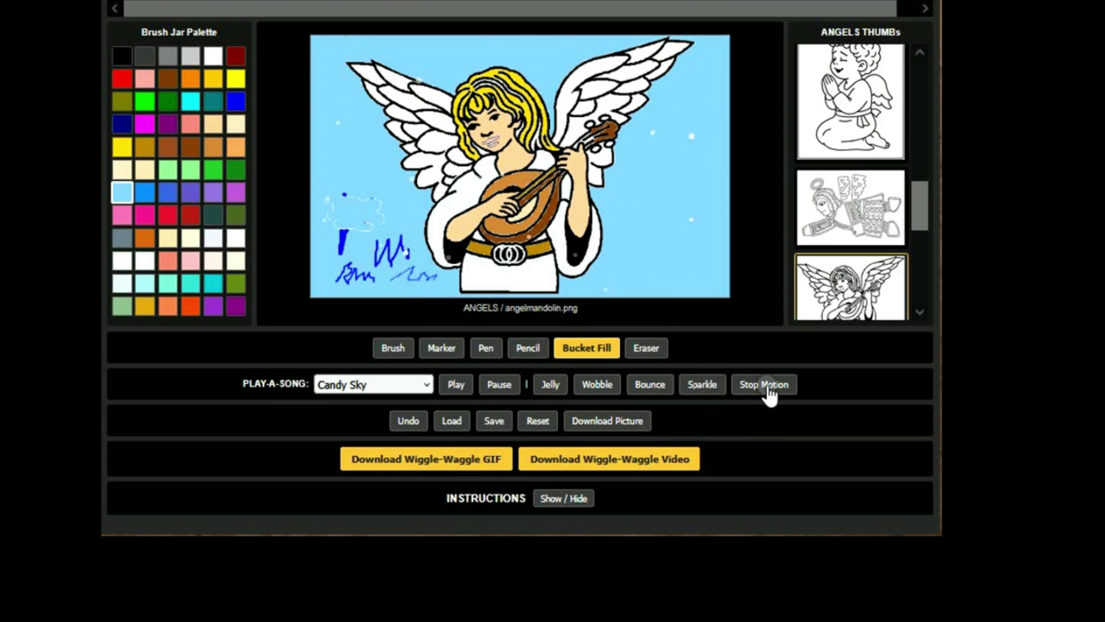
{"action": "left_click", "coordinate": [771, 384]}
Save the colored mandolin angel picture
{"action": "left_click", "coordinate": [576, 384]}
{"action": "left_click", "coordinate": [442, 425]}
{"action": "left_click", "coordinate": [480, 385]}
{"action": "left_click", "coordinate": [497, 420]}
{"action": "left_click", "coordinate": [502, 377]}
Reset the angel to the uncolored line drawing and load the saved coloring back
{"action": "left_click", "coordinate": [539, 417]}
{"action": "left_click", "coordinate": [541, 419]}
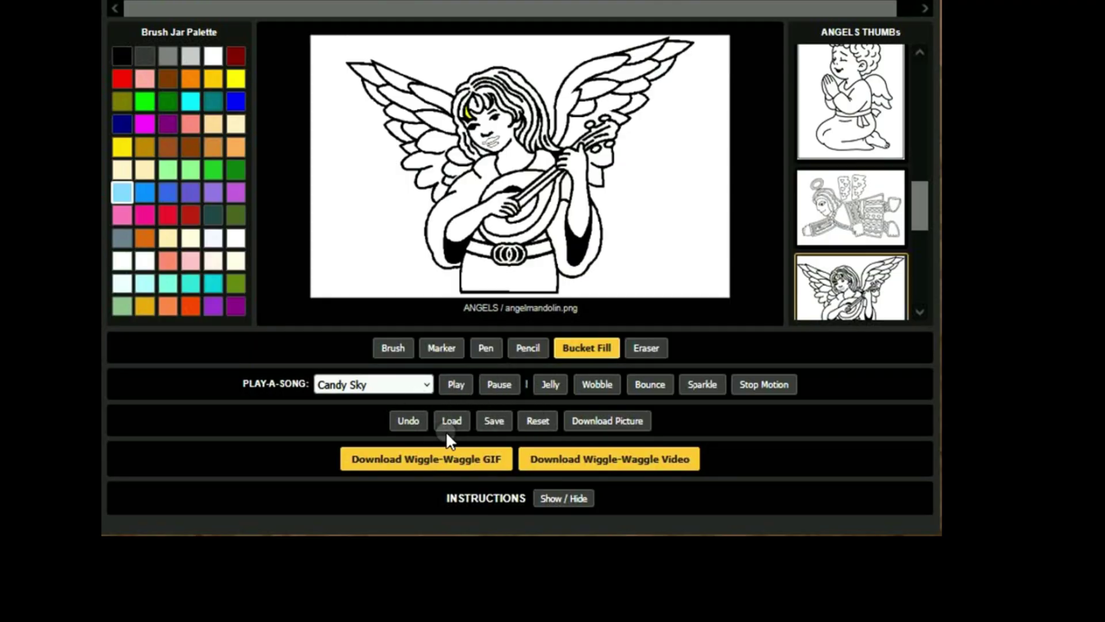
{"action": "left_click", "coordinate": [461, 425]}
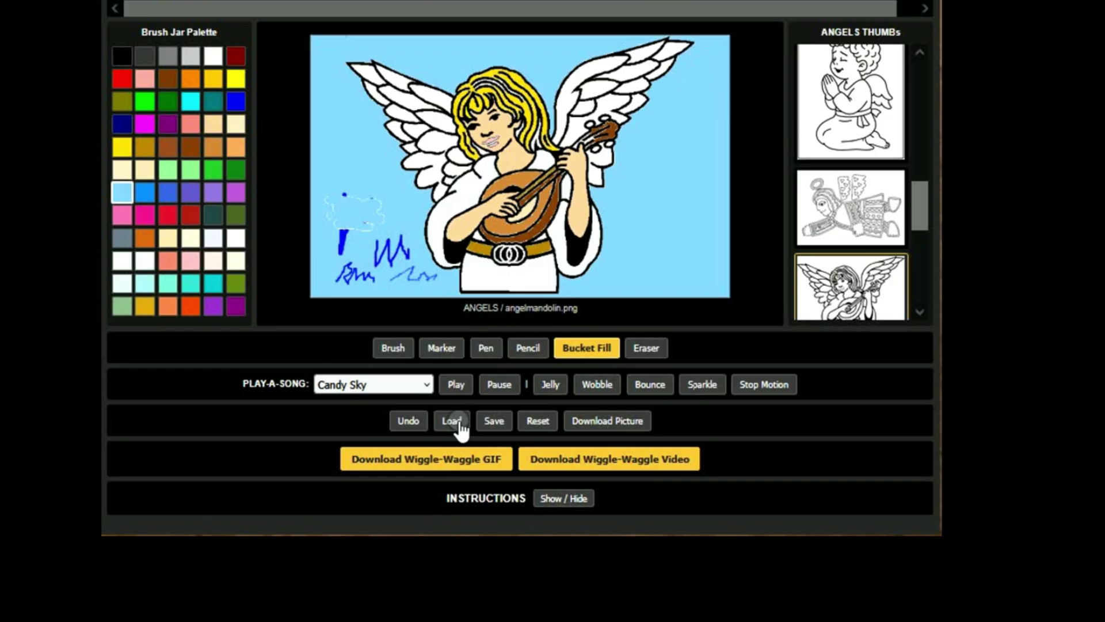
Download the colored angel as a still picture and as a Wiggle-Waggle video with the Wobble effect
{"action": "left_click", "coordinate": [613, 426]}
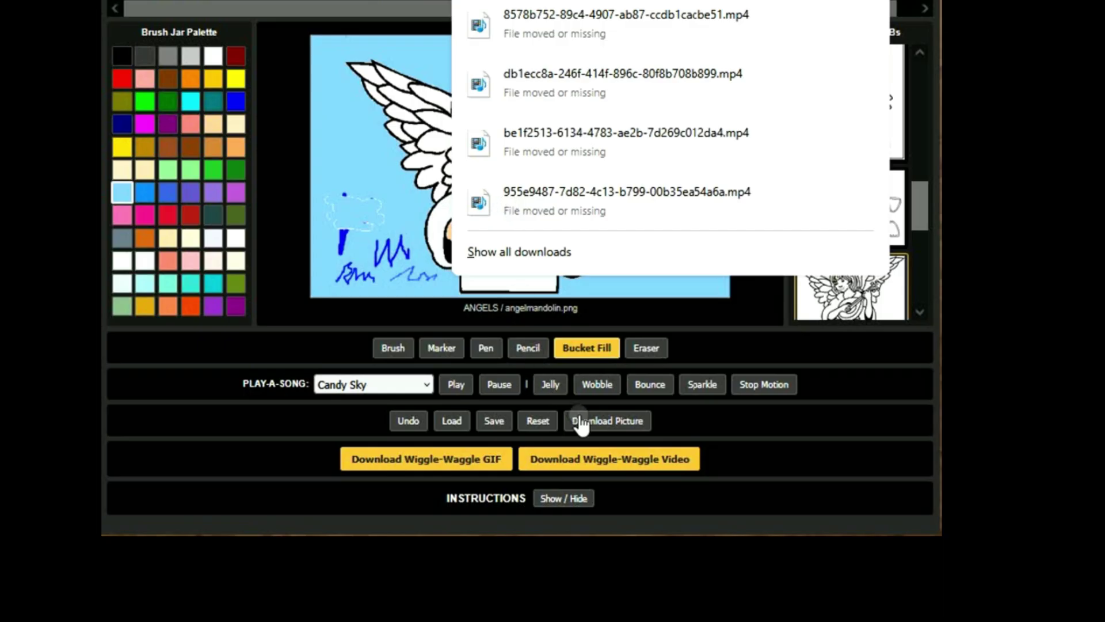
{"action": "left_click", "coordinate": [679, 419]}
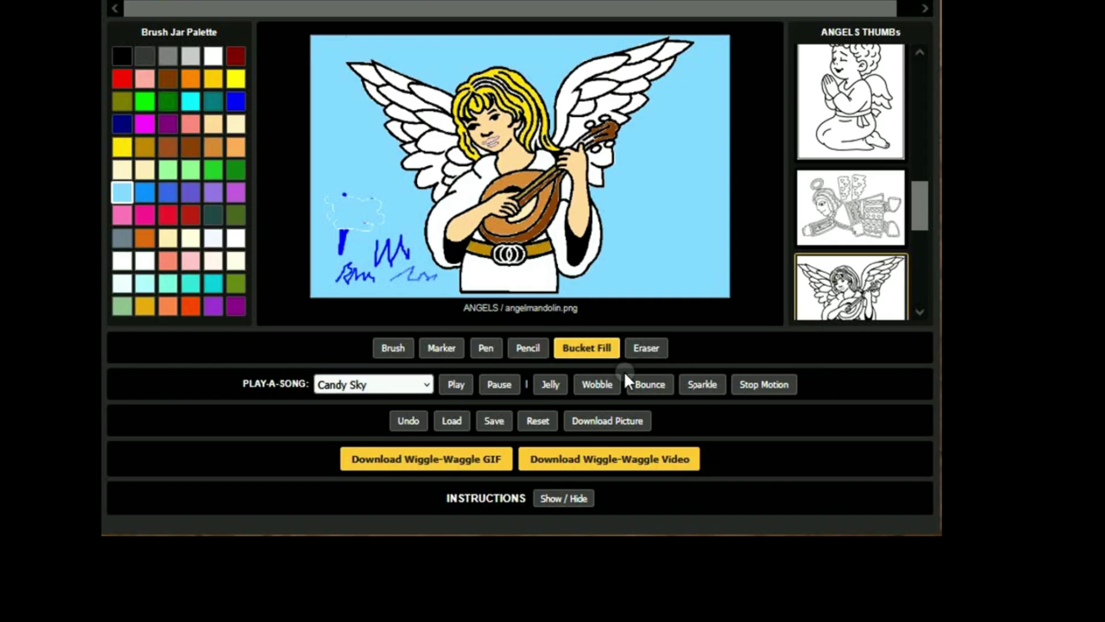
{"action": "left_click", "coordinate": [599, 384]}
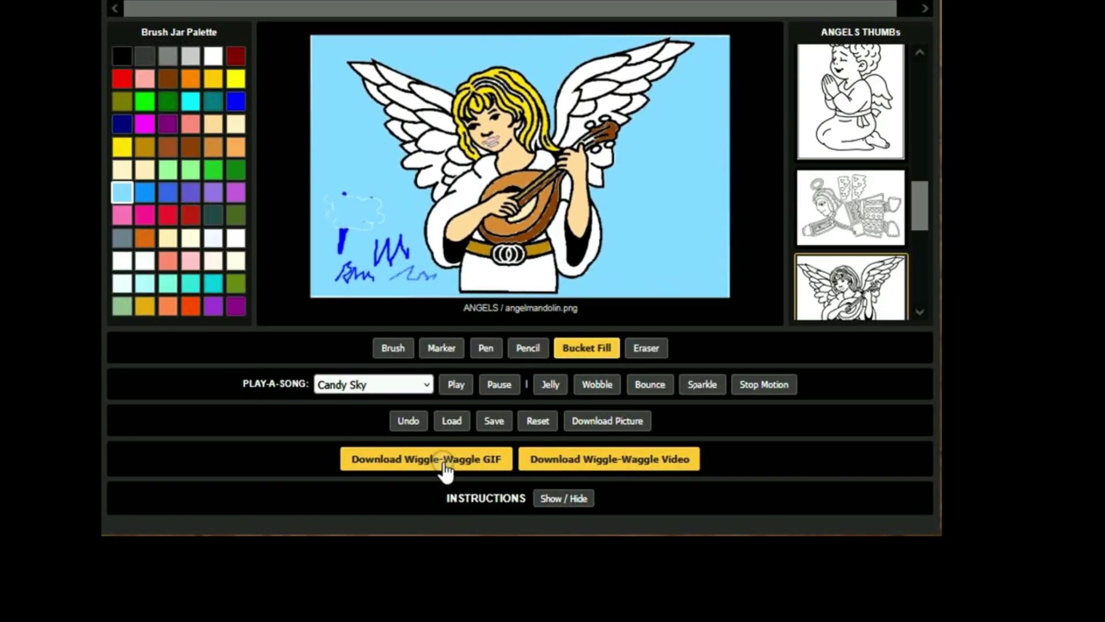
{"action": "left_click", "coordinate": [587, 458]}
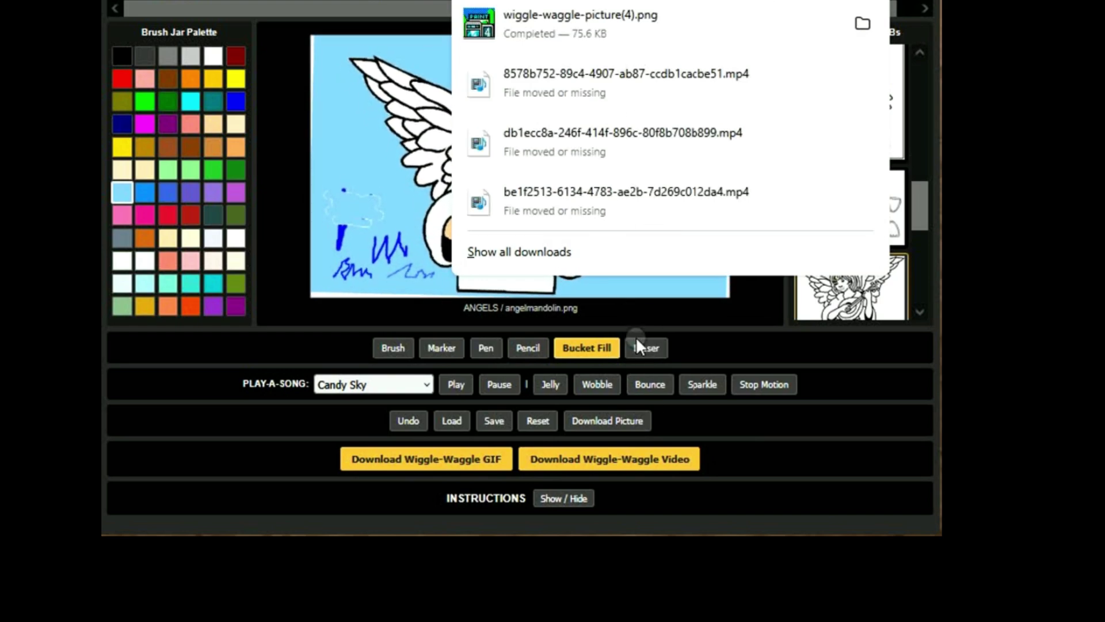
{"action": "left_click", "coordinate": [672, 426]}
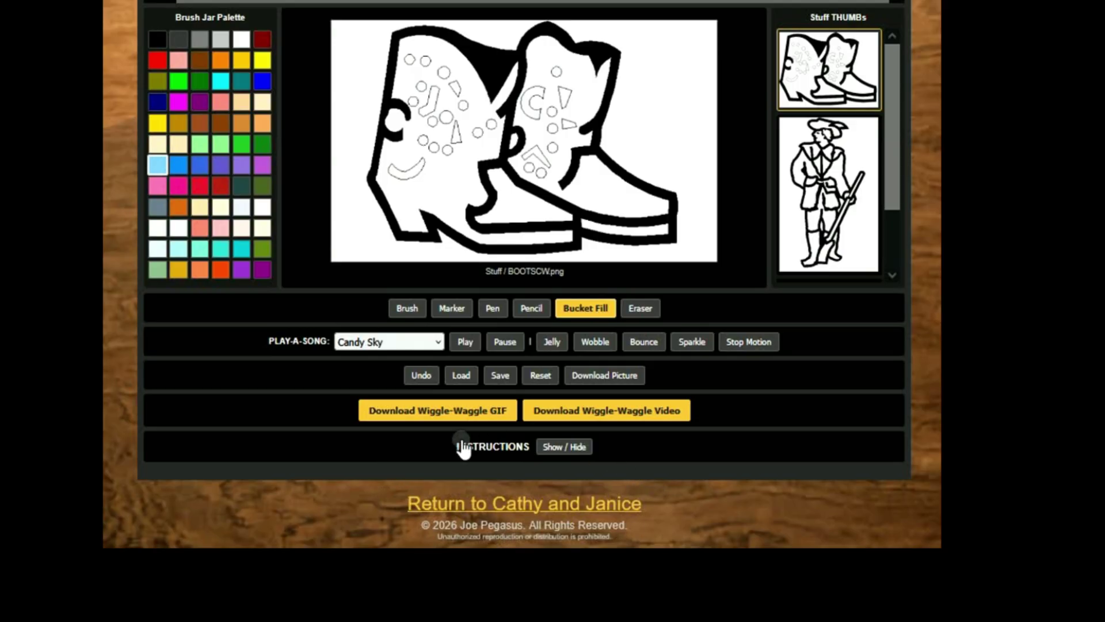
Return to the Cathy and Janice site, enter its US-flag version and browse The Big Book Shelf
{"action": "left_click", "coordinate": [605, 503]}
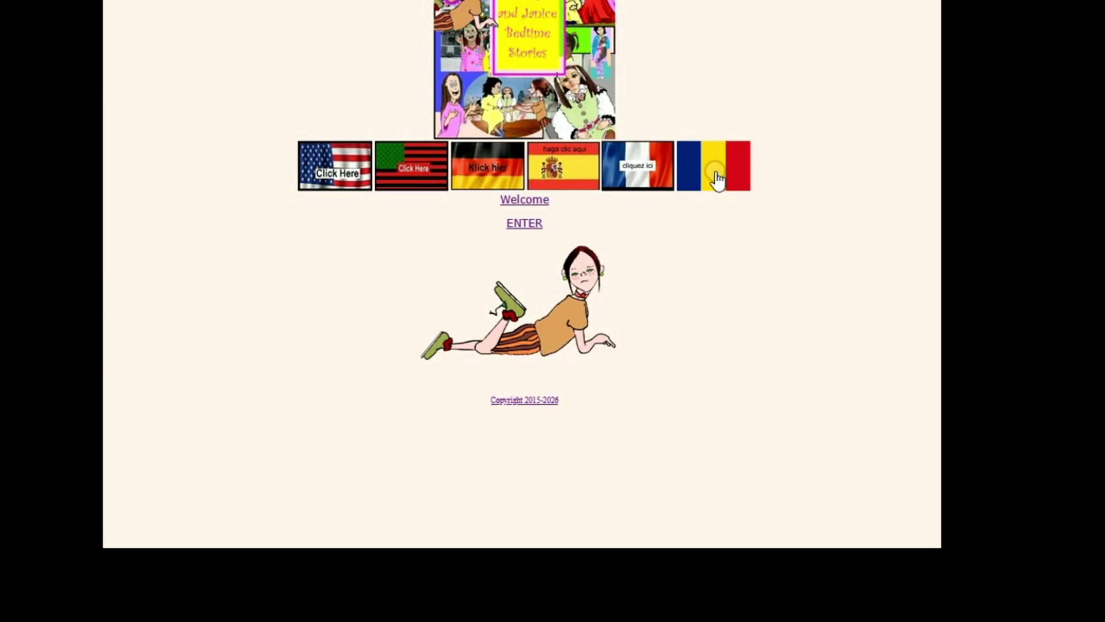
{"action": "left_click", "coordinate": [350, 162]}
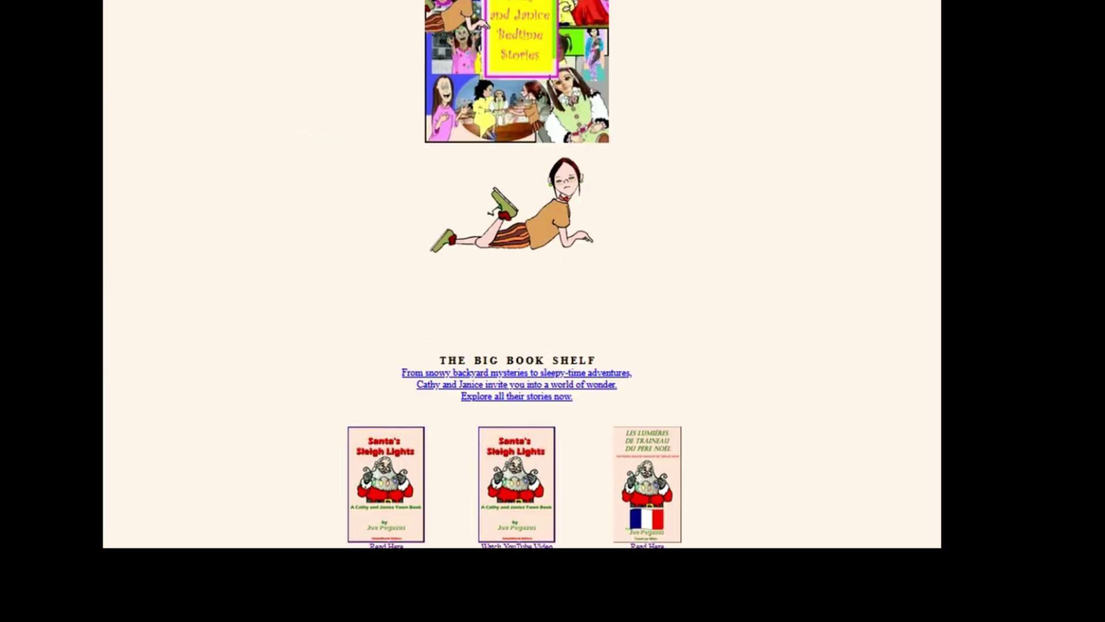
{"action": "scroll", "coordinate": [515, 274], "scroll_direction": "down", "scroll_amount": 5}
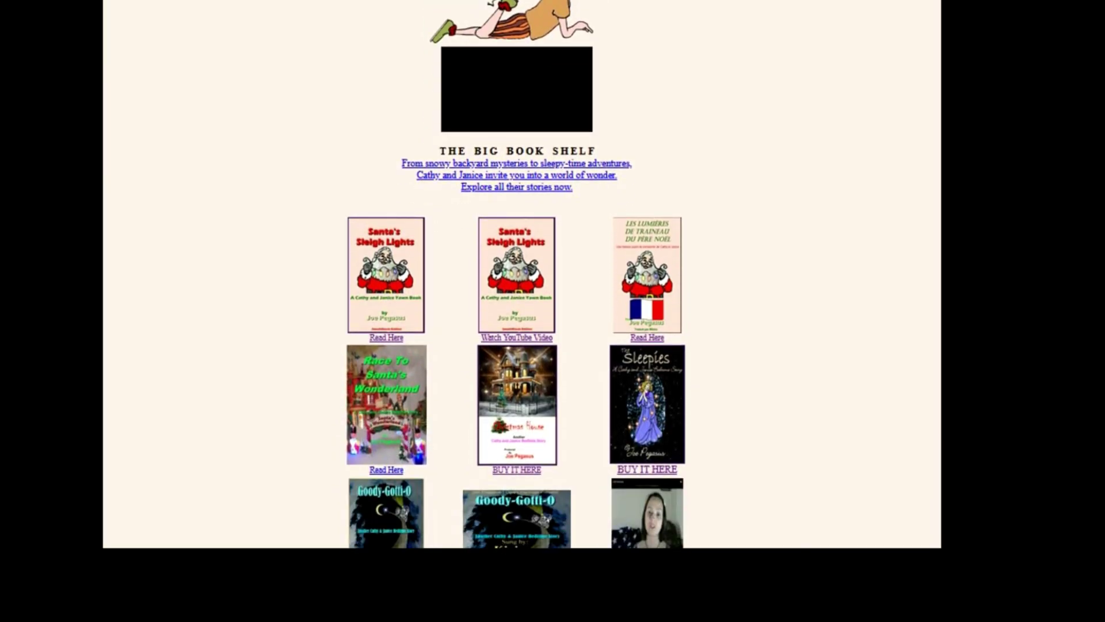
{"action": "scroll", "coordinate": [515, 275], "scroll_direction": "down", "scroll_amount": 8}
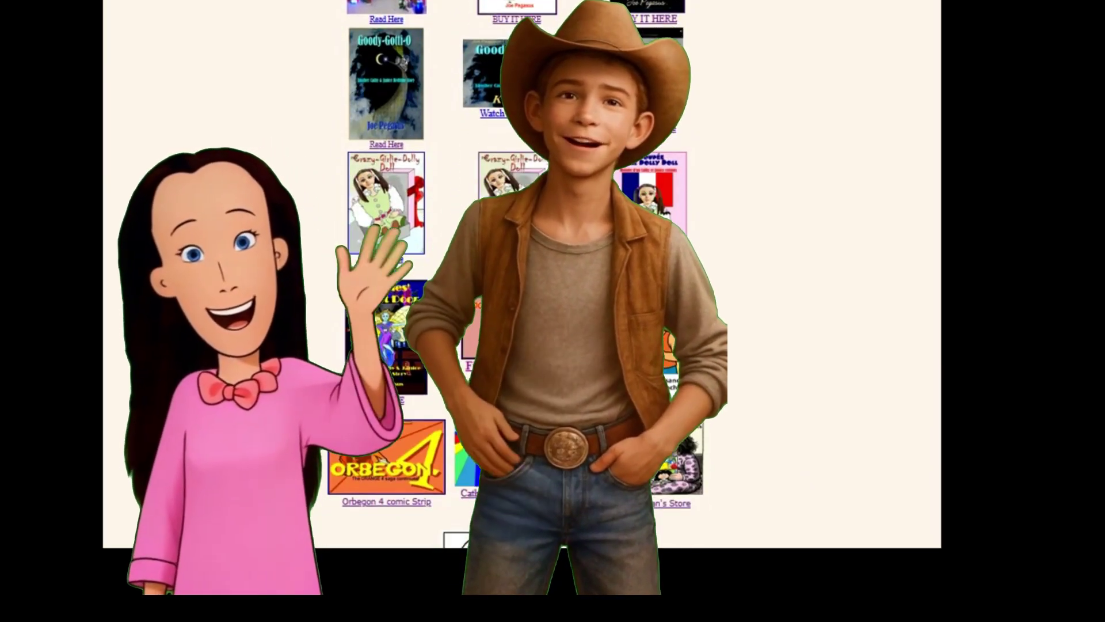